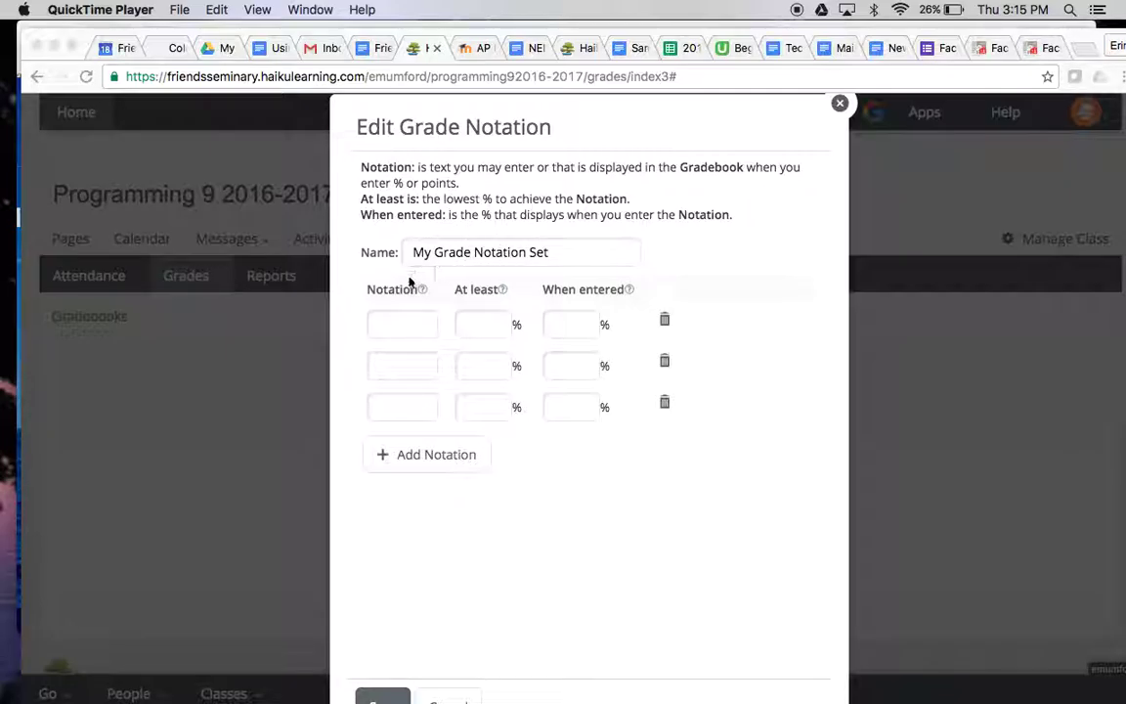
# Step: Enter the letter grades A and A- in the first two rows of the grade notation set
pyautogui.click(408, 331)
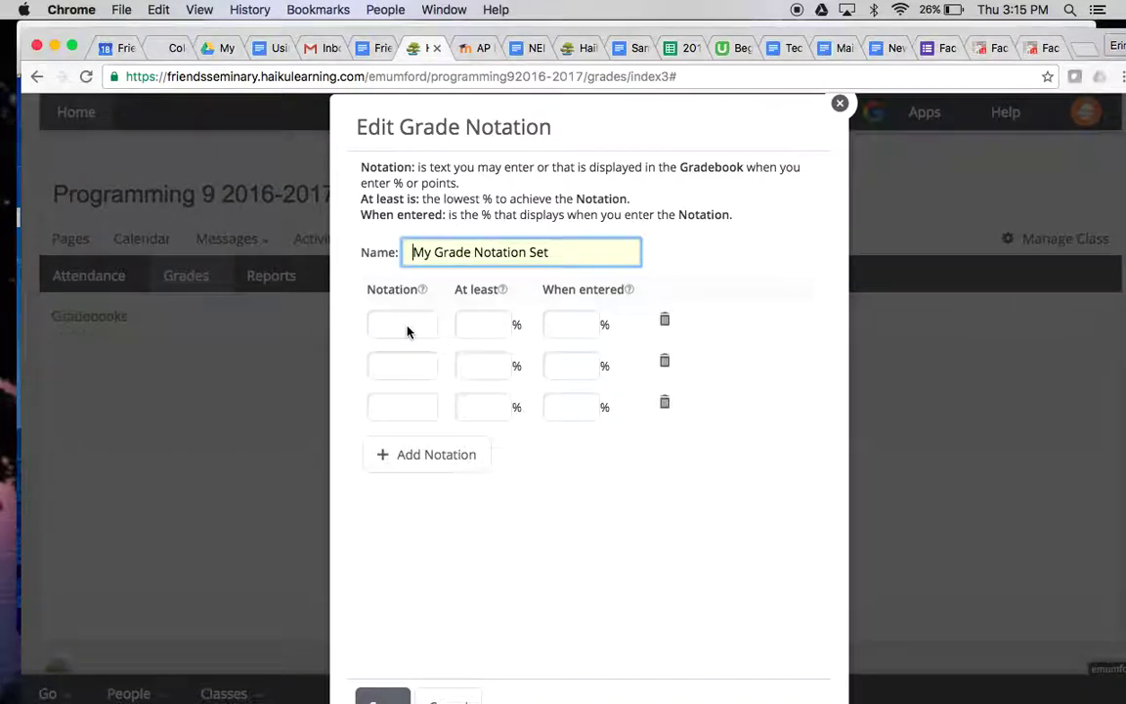
pyautogui.click(408, 332)
pyautogui.write('A')
pyautogui.click(402, 365)
pyautogui.write('A')
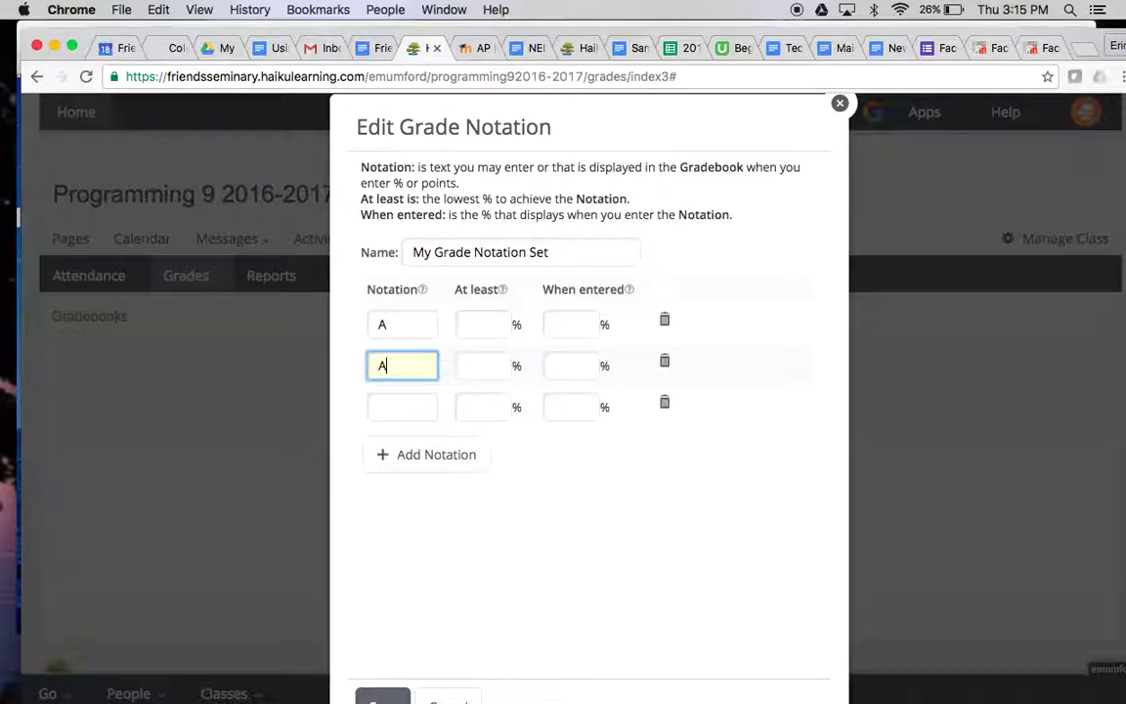
pyautogui.click(390, 404)
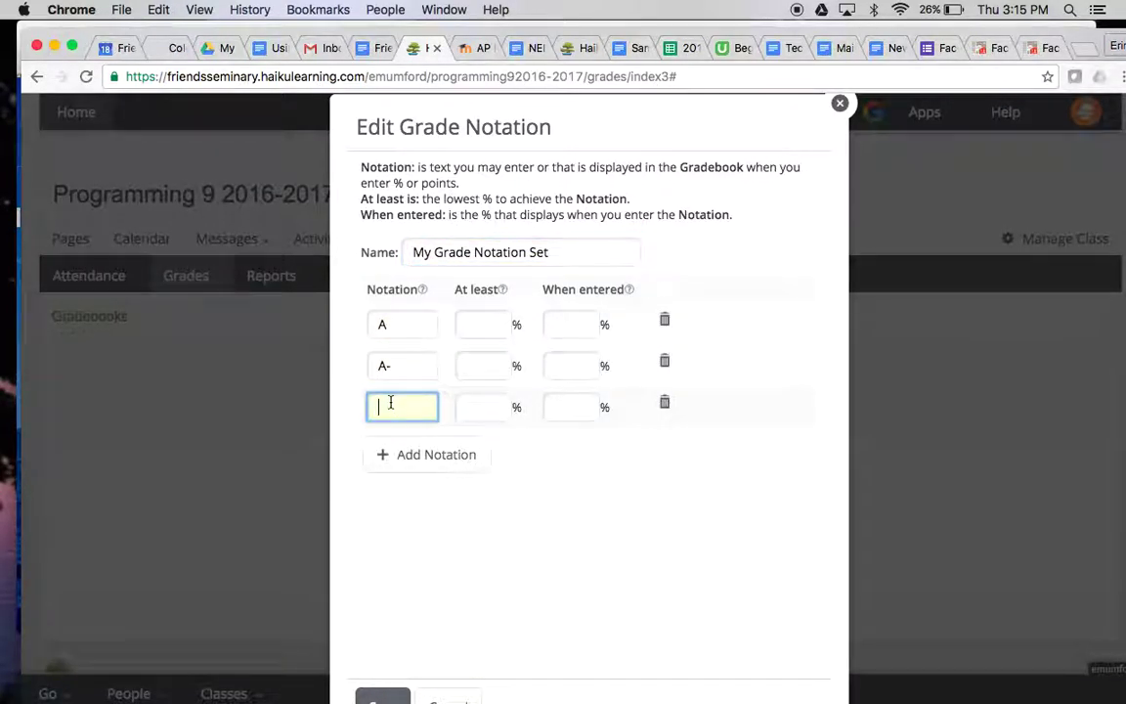
# Step: Rework the three notation rows to read A+, A and A-, and add a fourth notation, B+
pyautogui.click(401, 365)
pyautogui.click(400, 322)
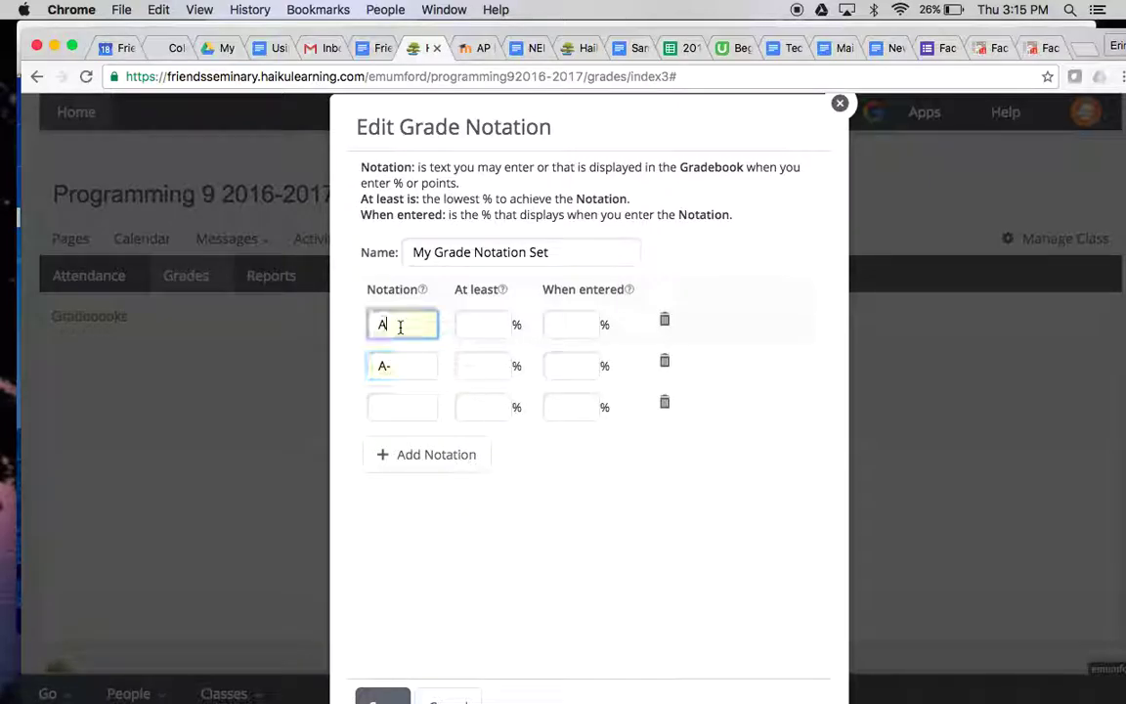
pyautogui.write('+')
pyautogui.click(399, 364)
pyautogui.press('BackSpace')
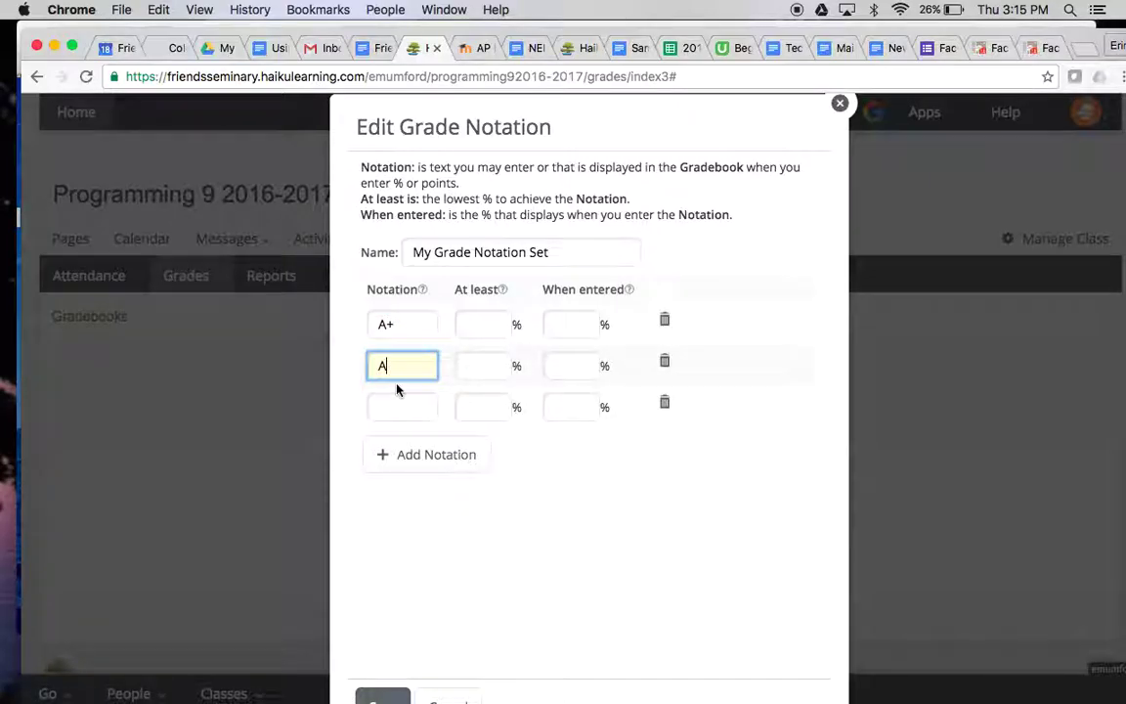
pyautogui.click(395, 405)
pyautogui.write('A-')
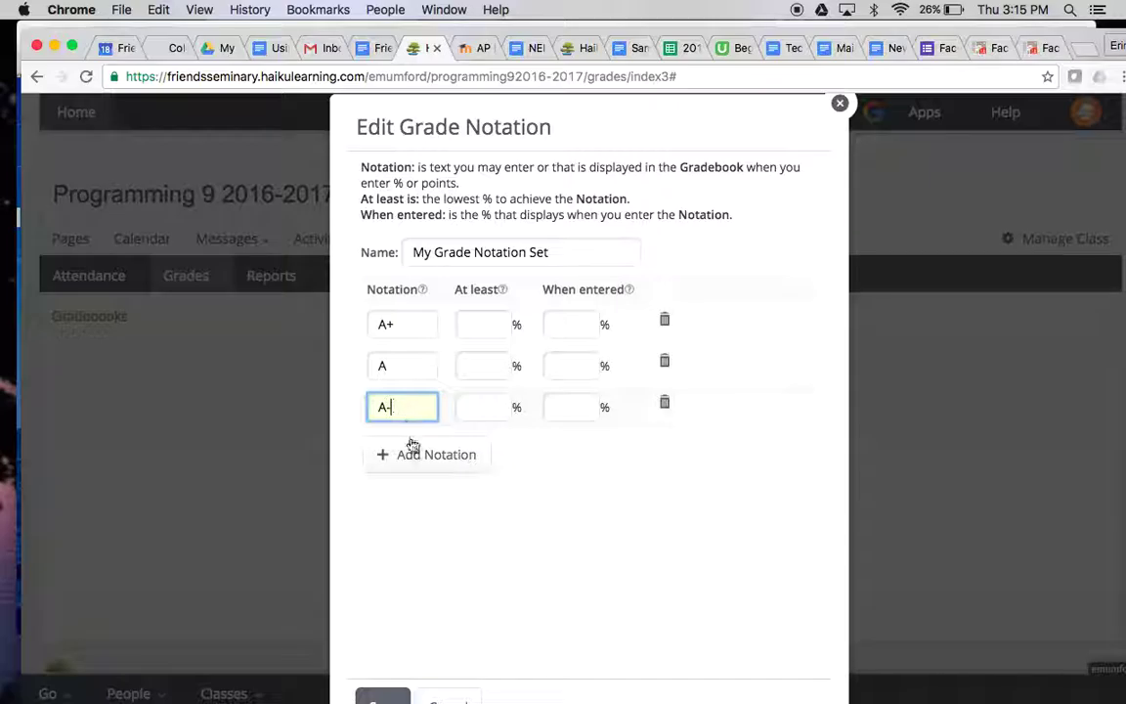
pyautogui.click(410, 454)
pyautogui.write('B+')
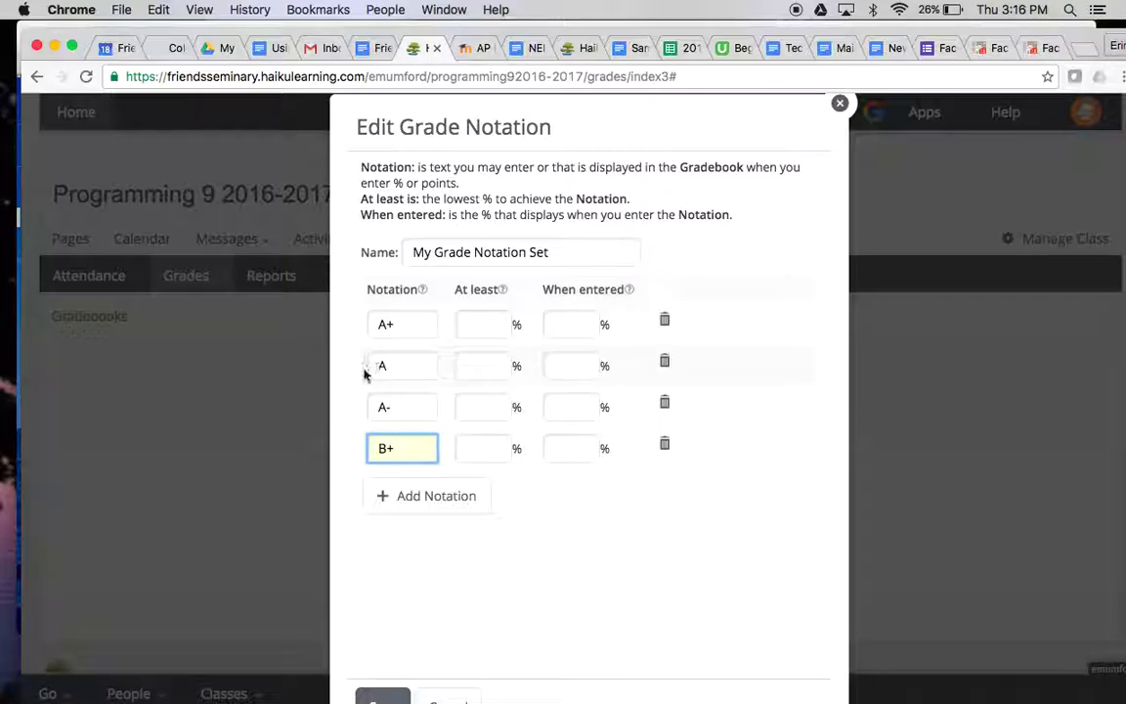
# Step: Set the At least percentages to 97 for A+, 93 for A, 90 for A- and 87 for B+
pyautogui.click(494, 327)
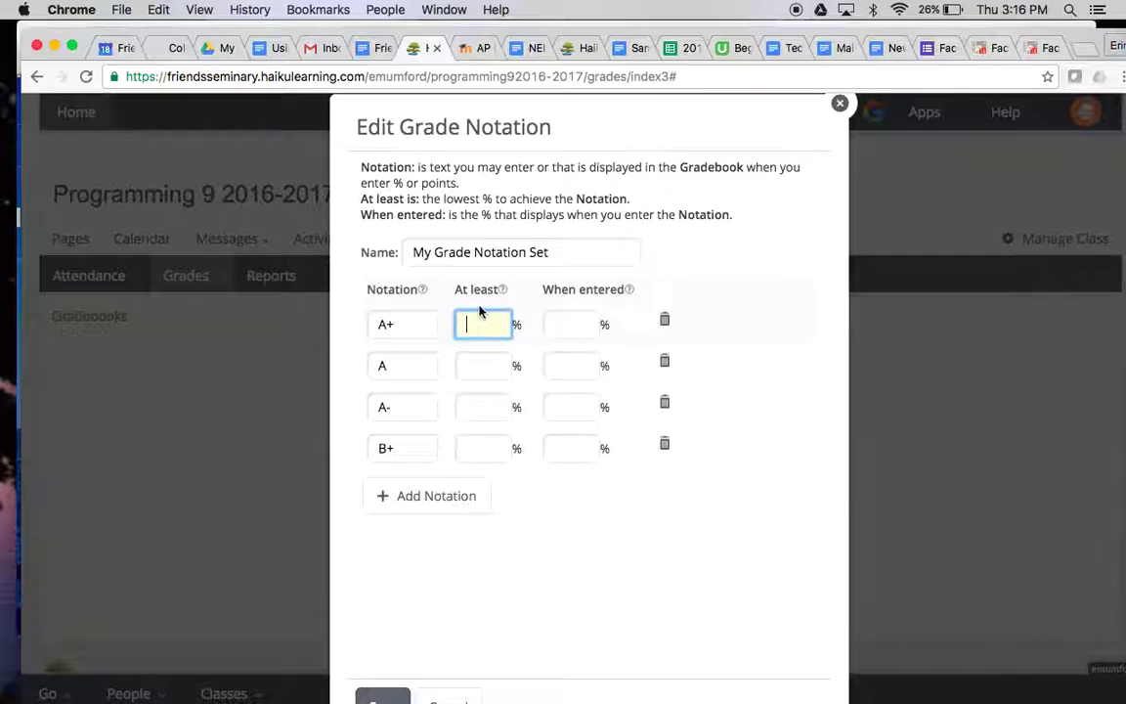
pyautogui.write('97')
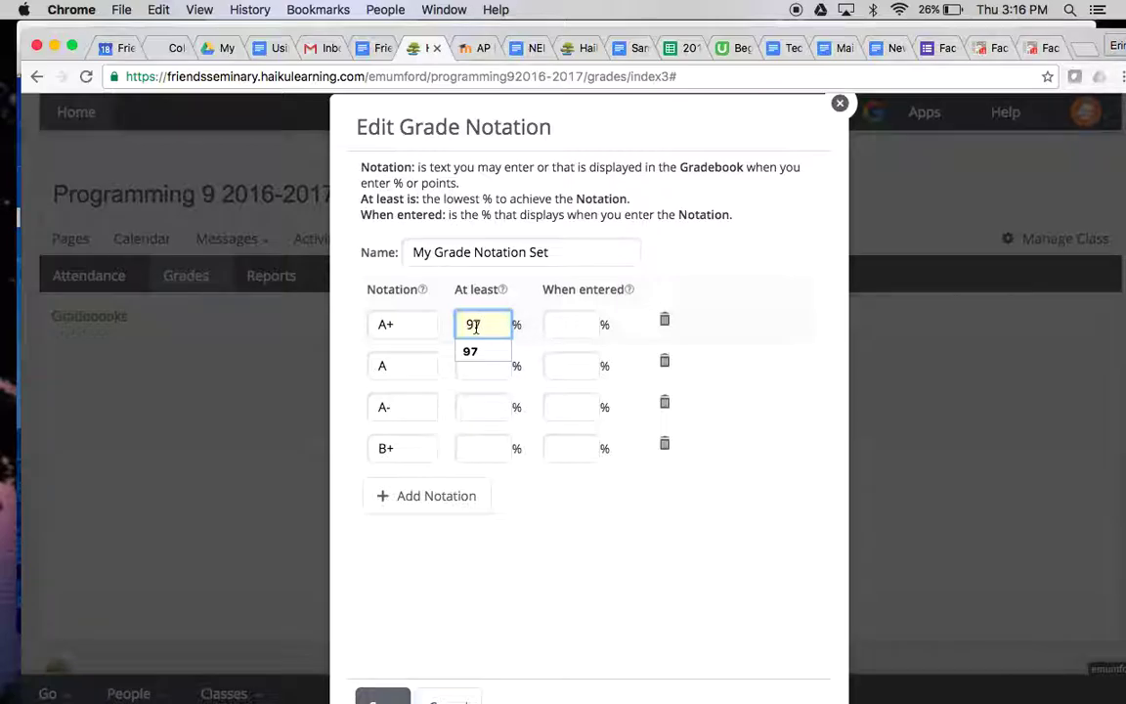
pyautogui.click(482, 371)
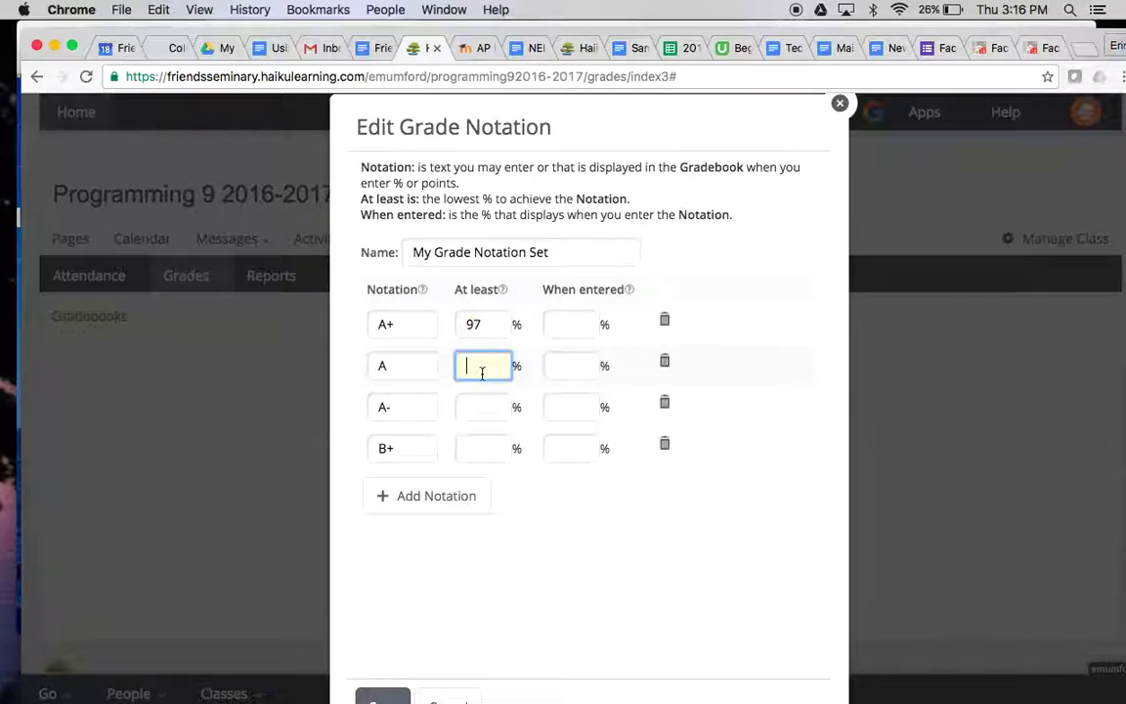
pyautogui.write('93')
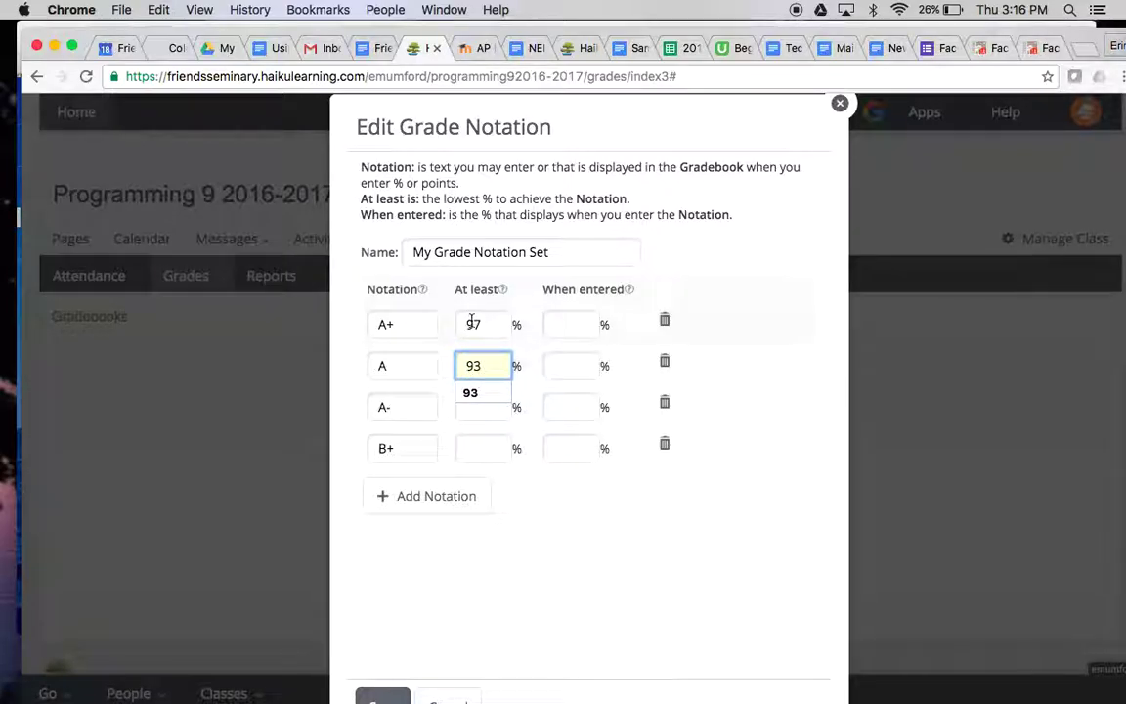
pyautogui.click(478, 404)
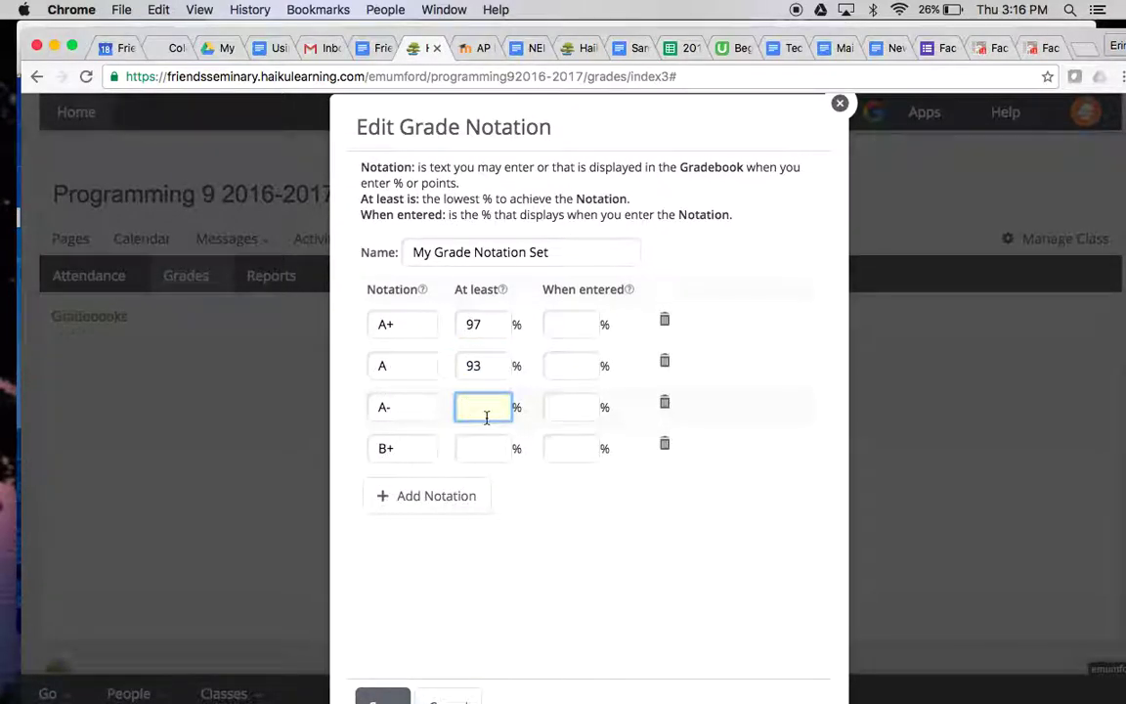
pyautogui.write('90')
pyautogui.click(477, 449)
pyautogui.write('87')
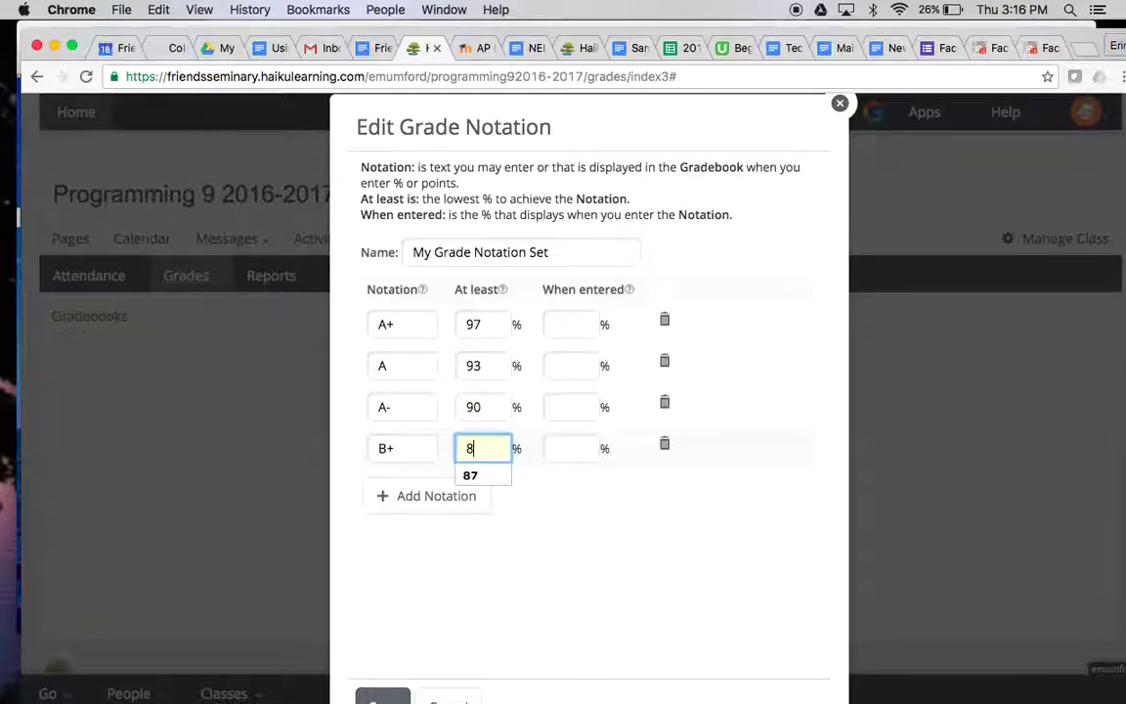
pyautogui.click(489, 465)
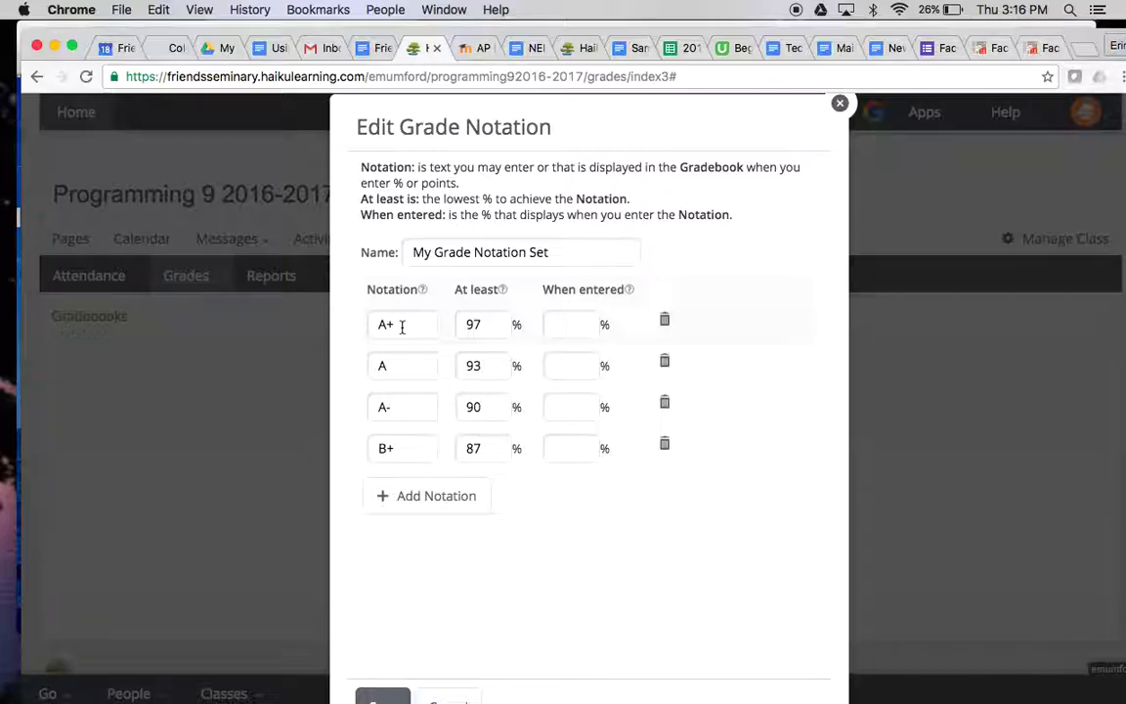
pyautogui.click(383, 366)
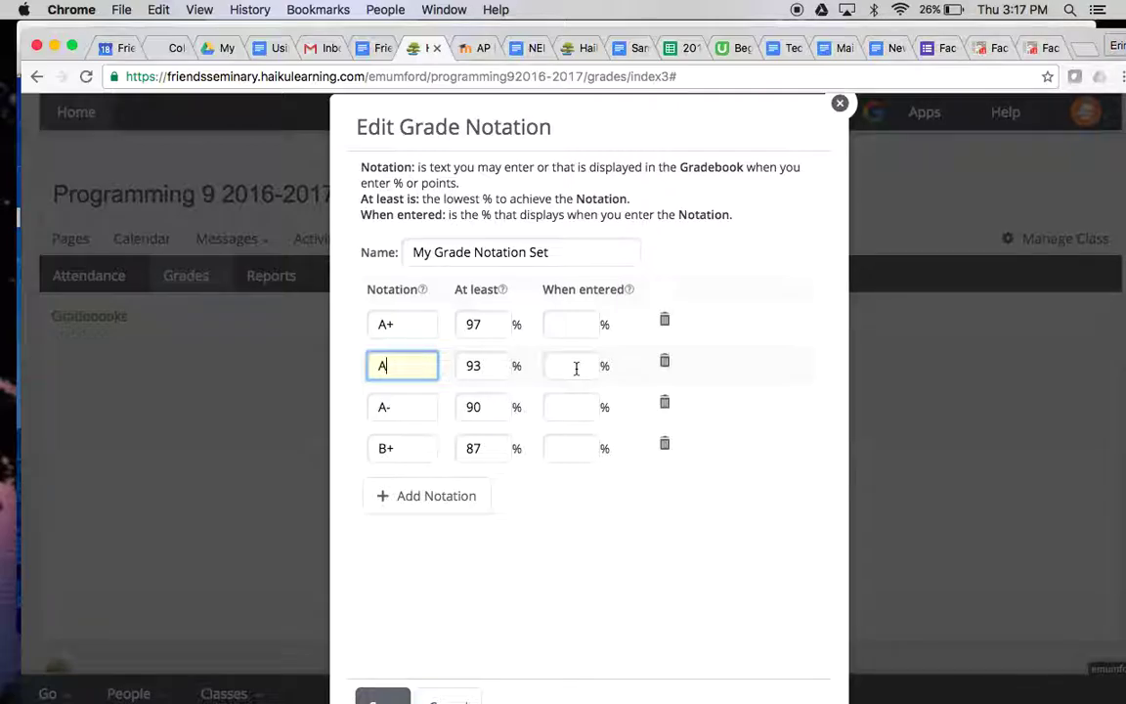
pyautogui.click(494, 368)
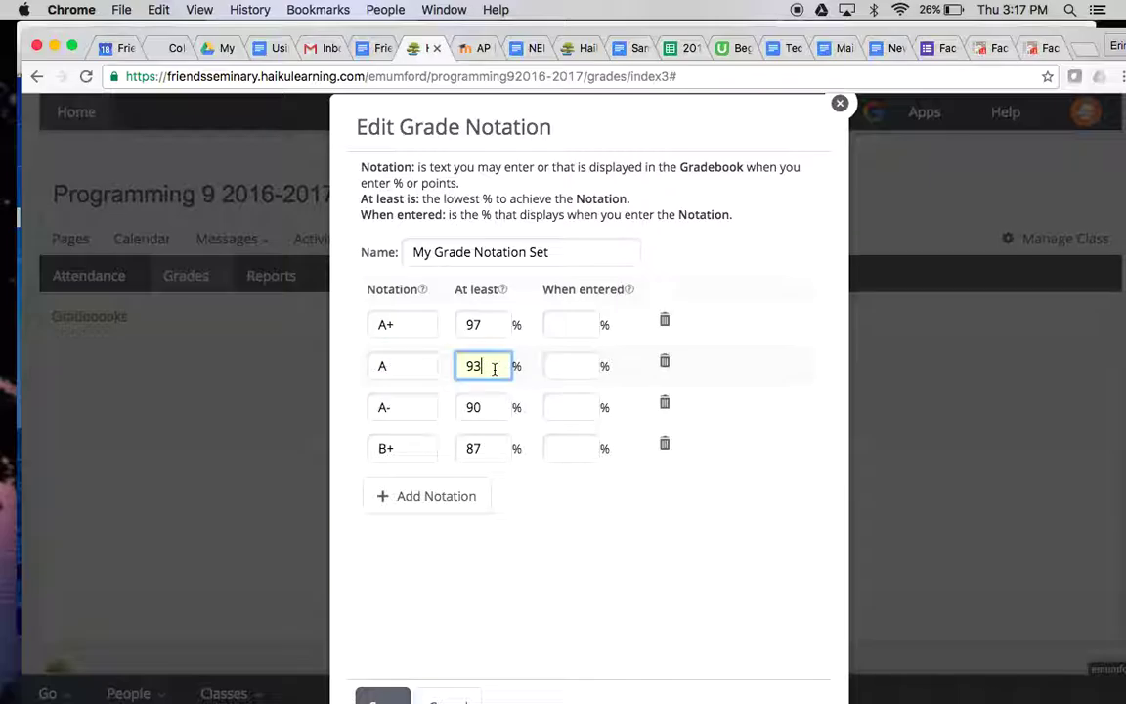
pyautogui.click(482, 368)
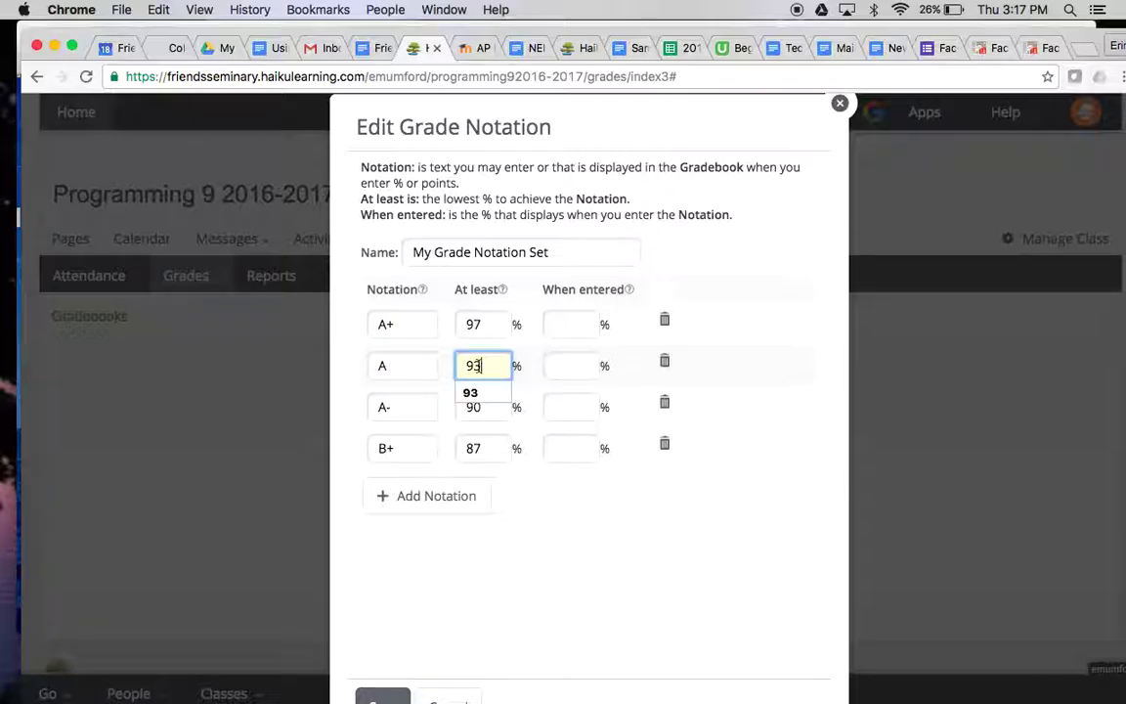
pyautogui.click(430, 359)
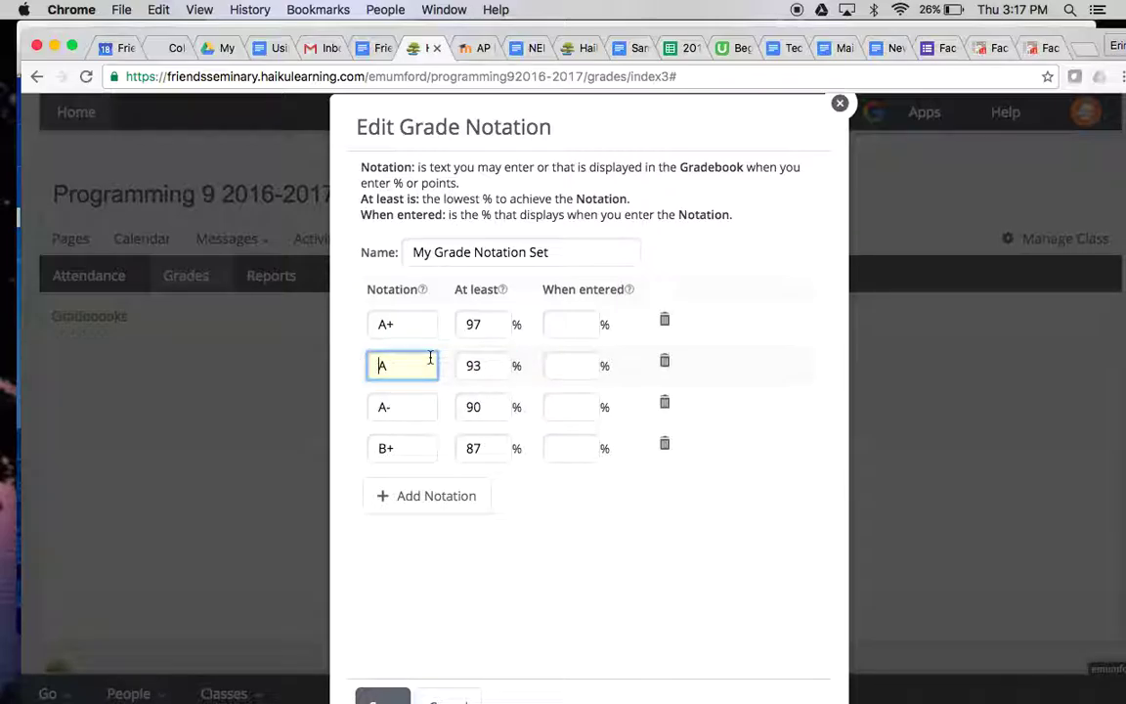
pyautogui.click(578, 367)
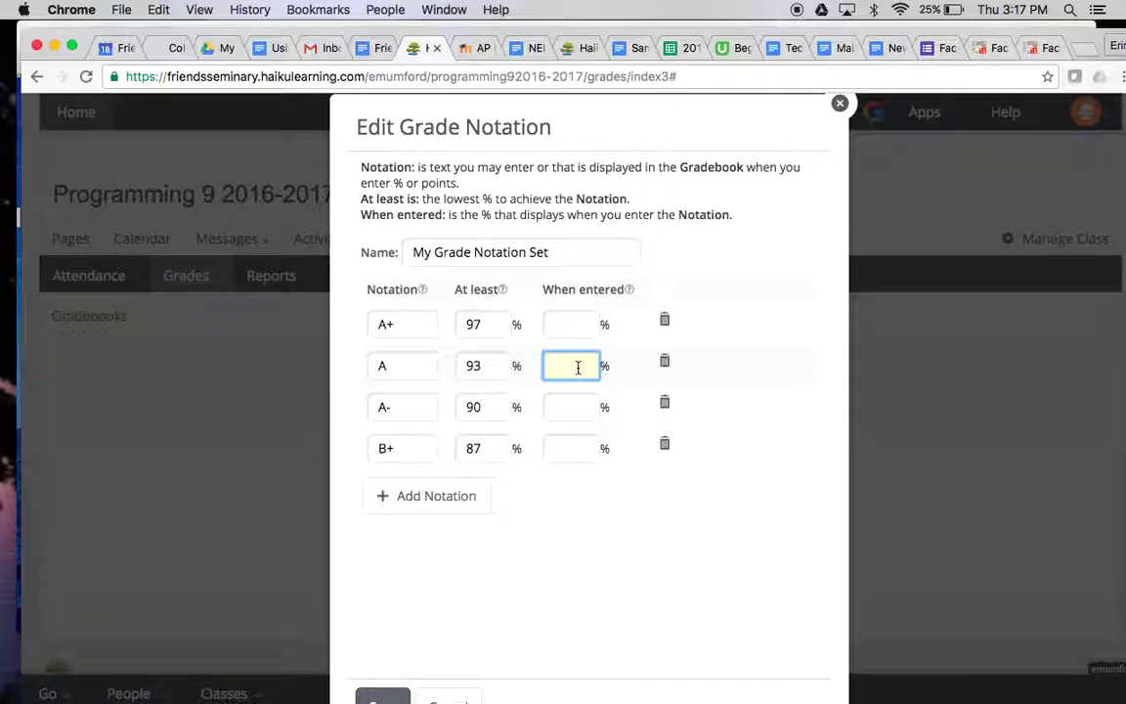
pyautogui.click(413, 368)
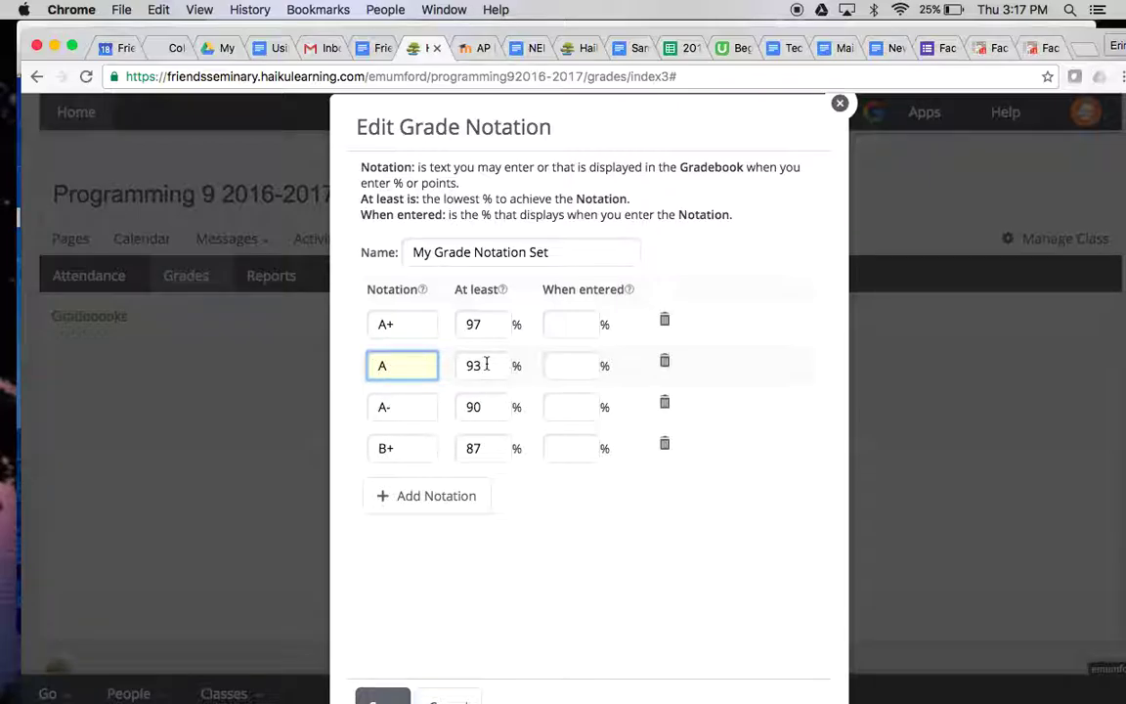
# Step: Set the When entered percentages to 95 for A, 92 for A- and 99 for A+
pyautogui.click(572, 355)
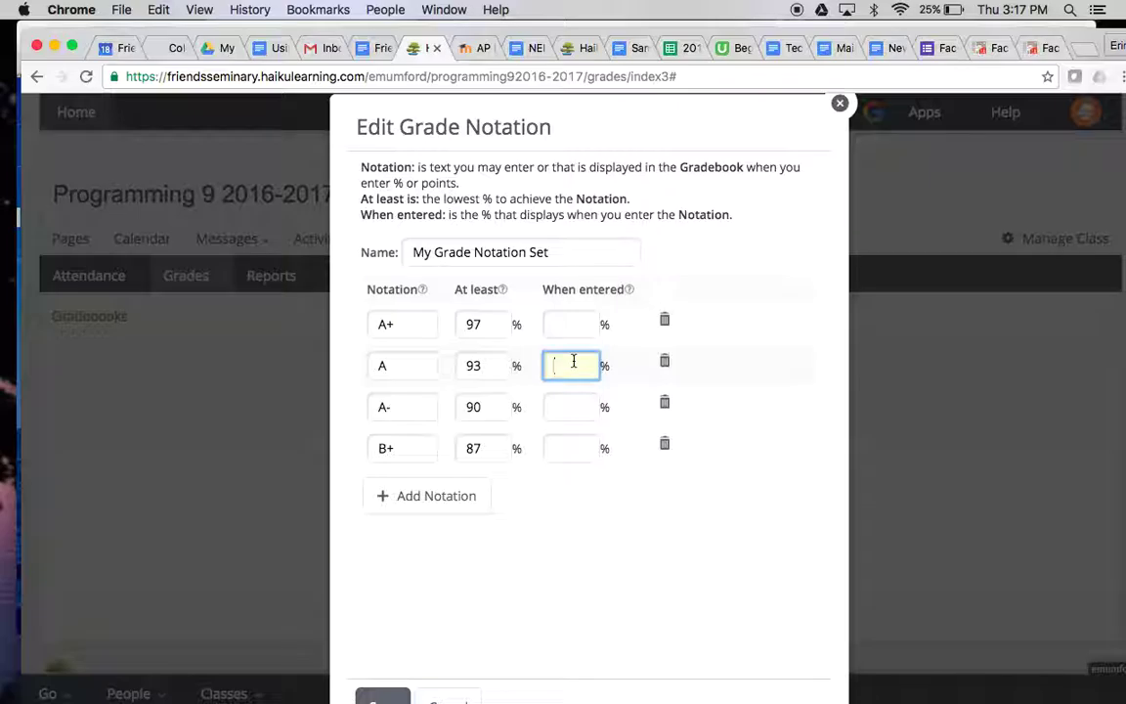
pyautogui.write('95')
pyautogui.click(416, 366)
pyautogui.click(579, 362)
pyautogui.click(568, 408)
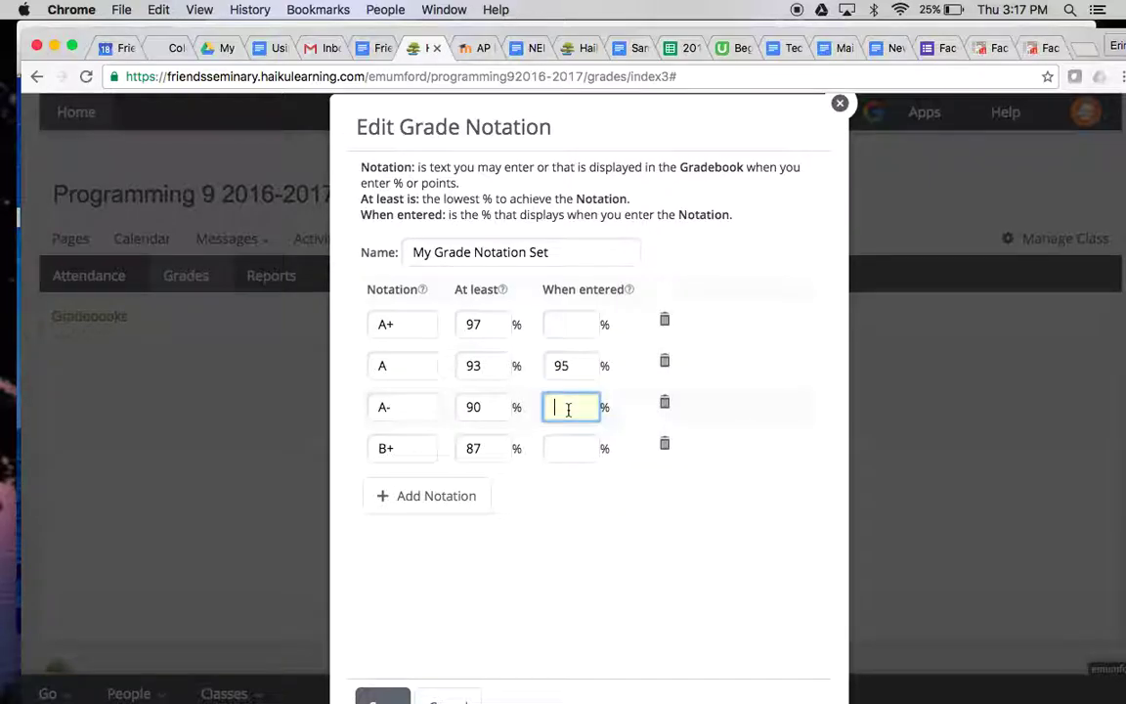
pyautogui.write('92')
pyautogui.click(574, 324)
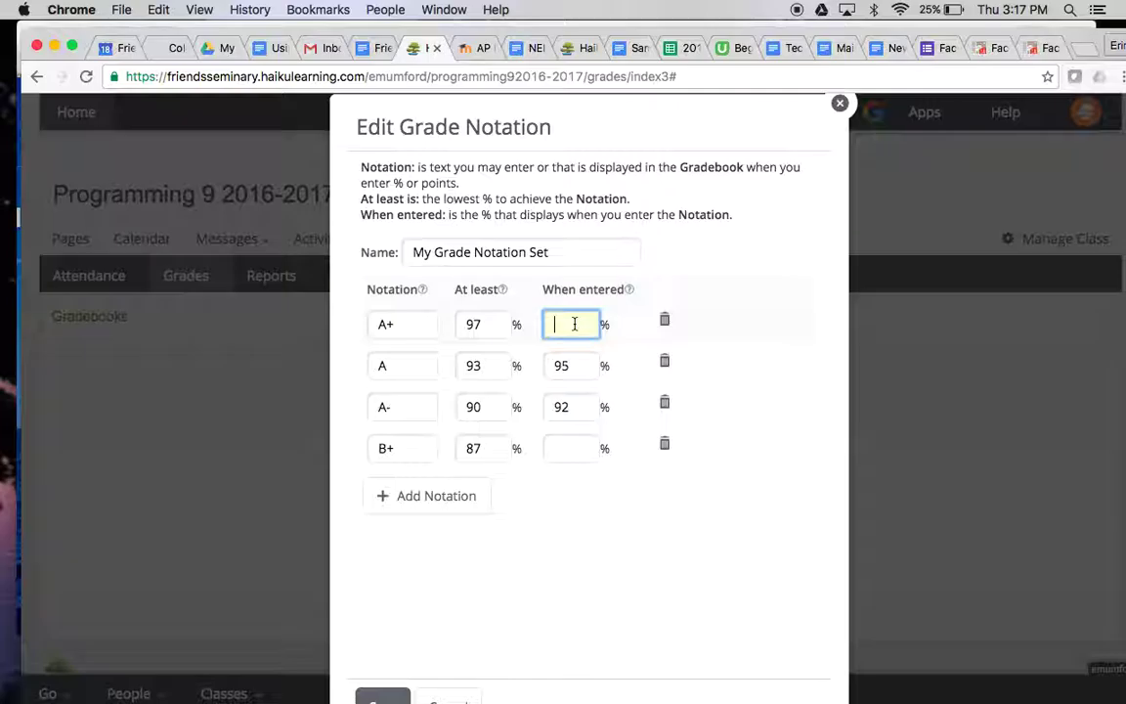
pyautogui.write('99')
# Step: Try to save the grade notation set with the When entered percentage for B+ left blank
pyautogui.click(561, 438)
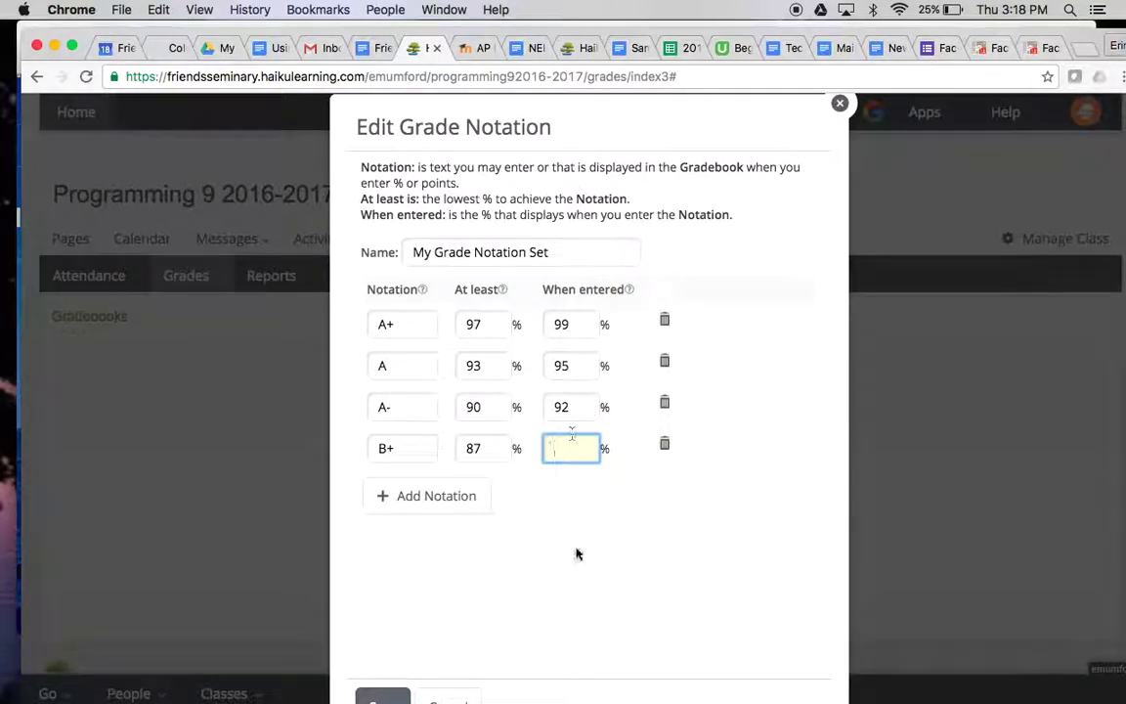
pyautogui.click(376, 696)
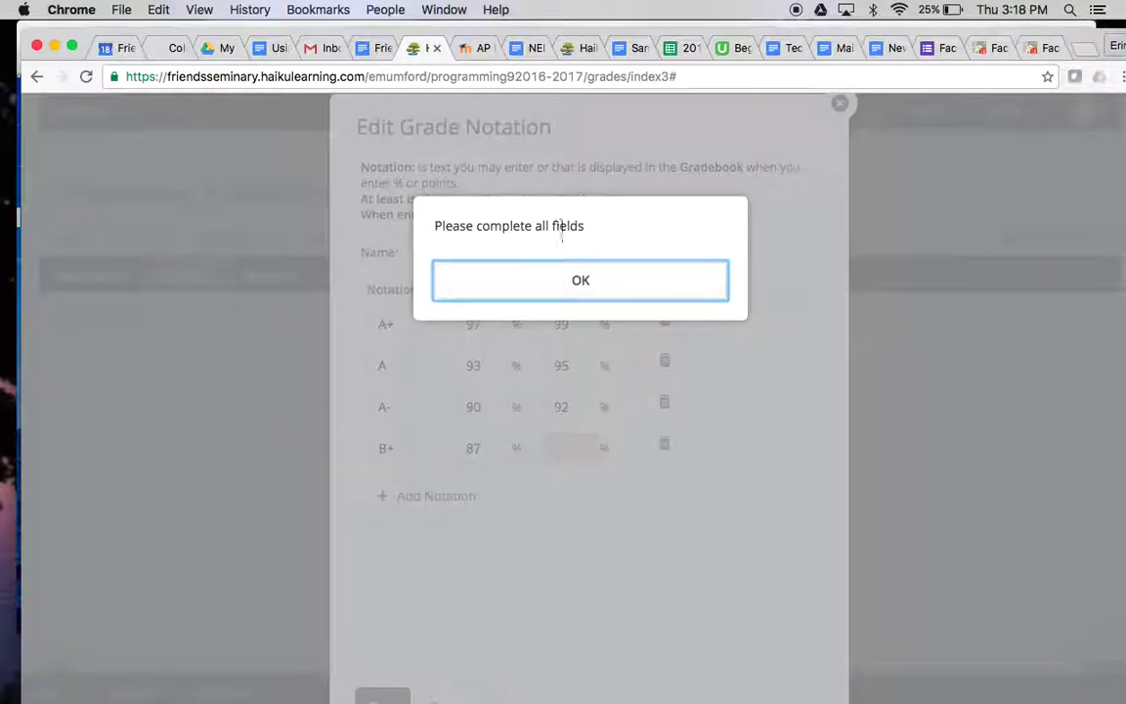
pyautogui.click(577, 271)
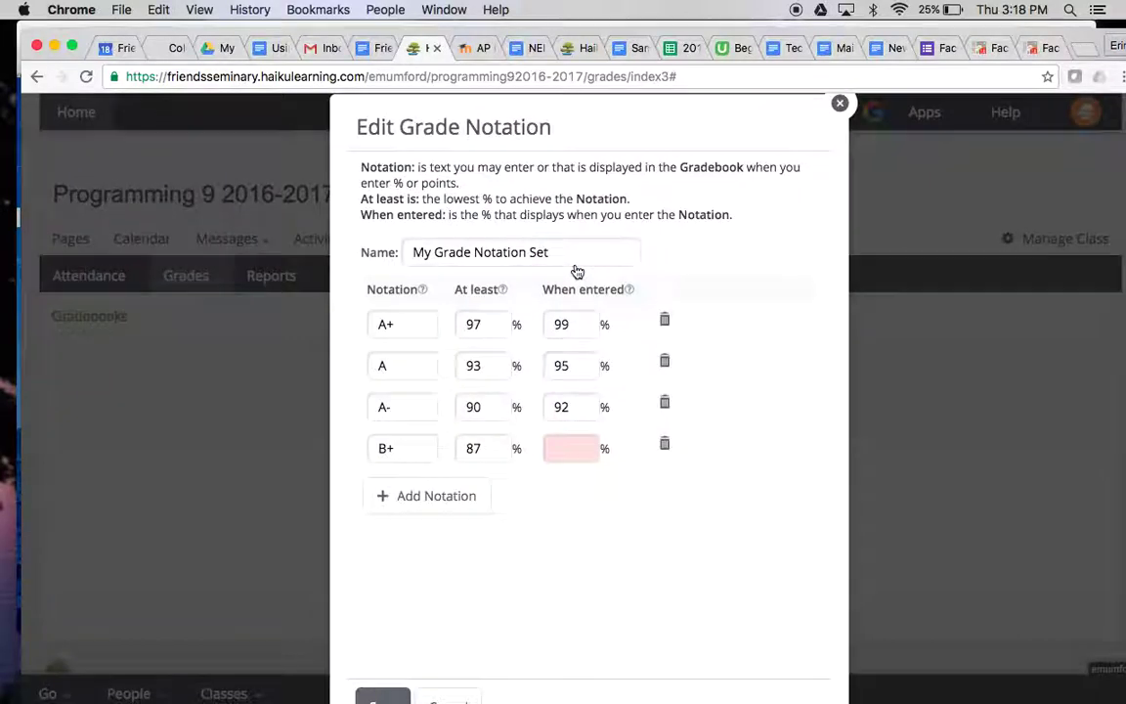
# Step: Set the When entered percentage for B+ to 88
pyautogui.click(574, 445)
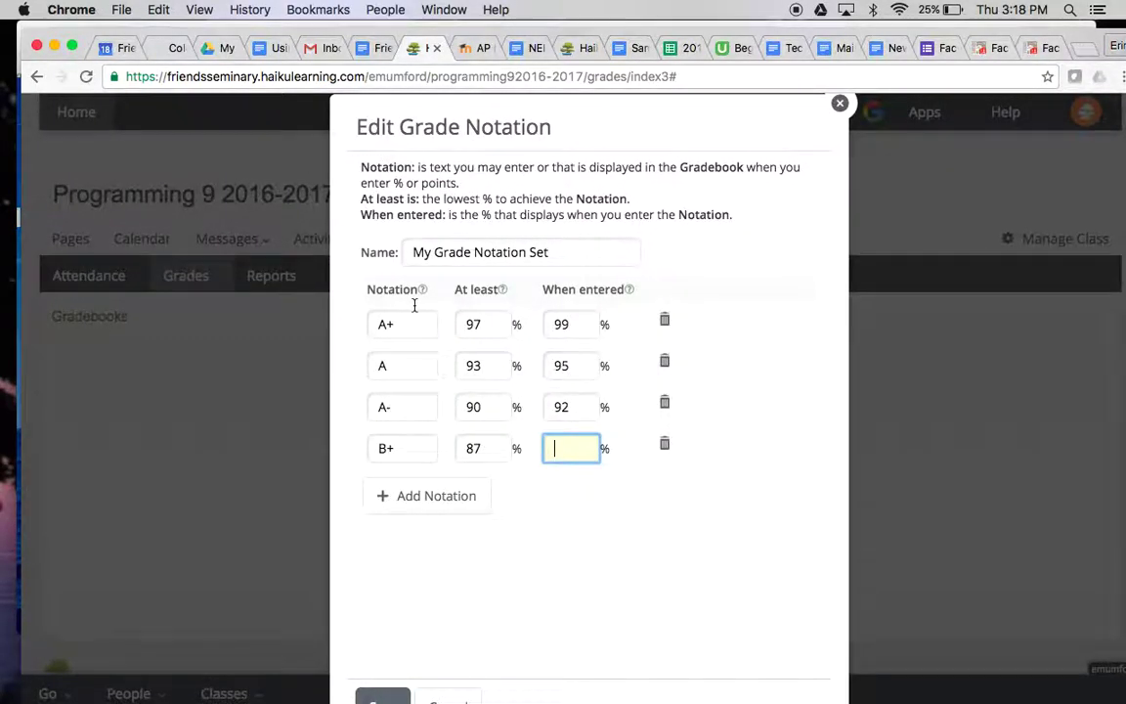
pyautogui.click(396, 409)
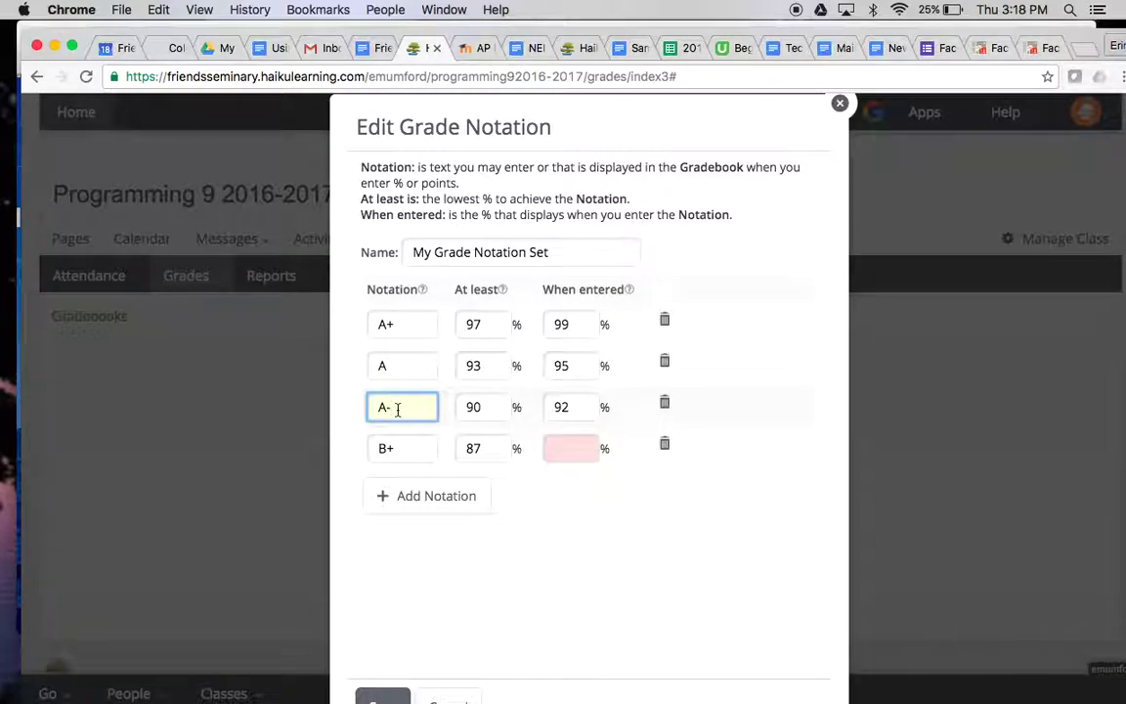
pyautogui.click(566, 447)
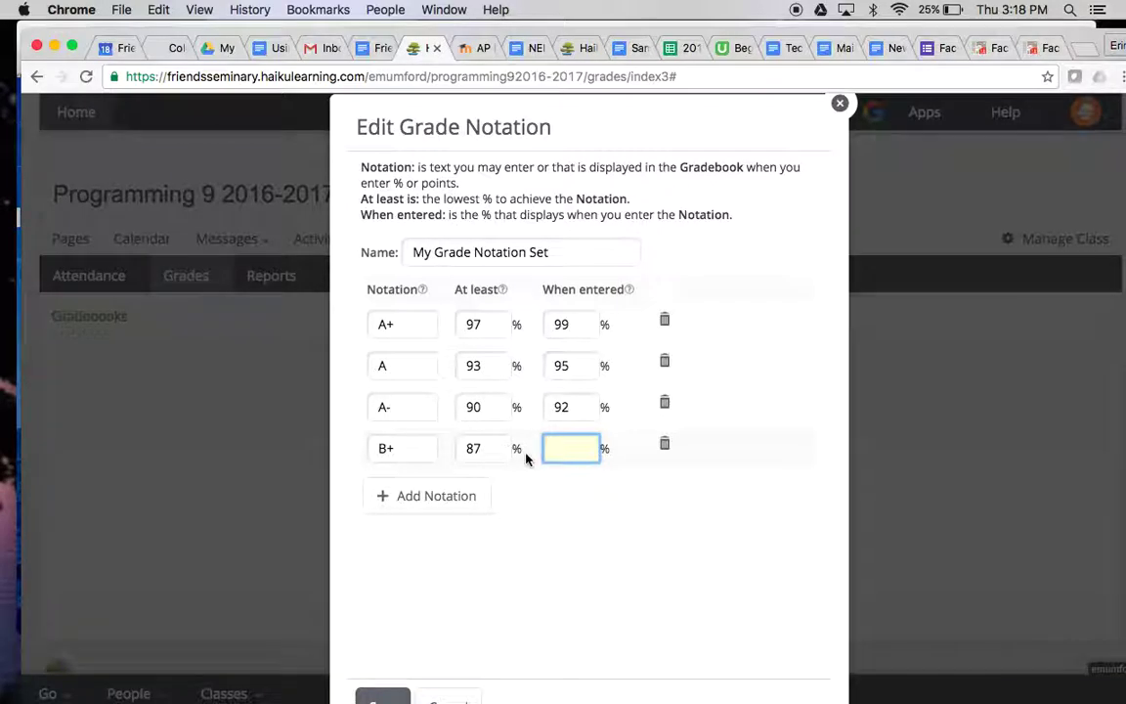
pyautogui.write('88')
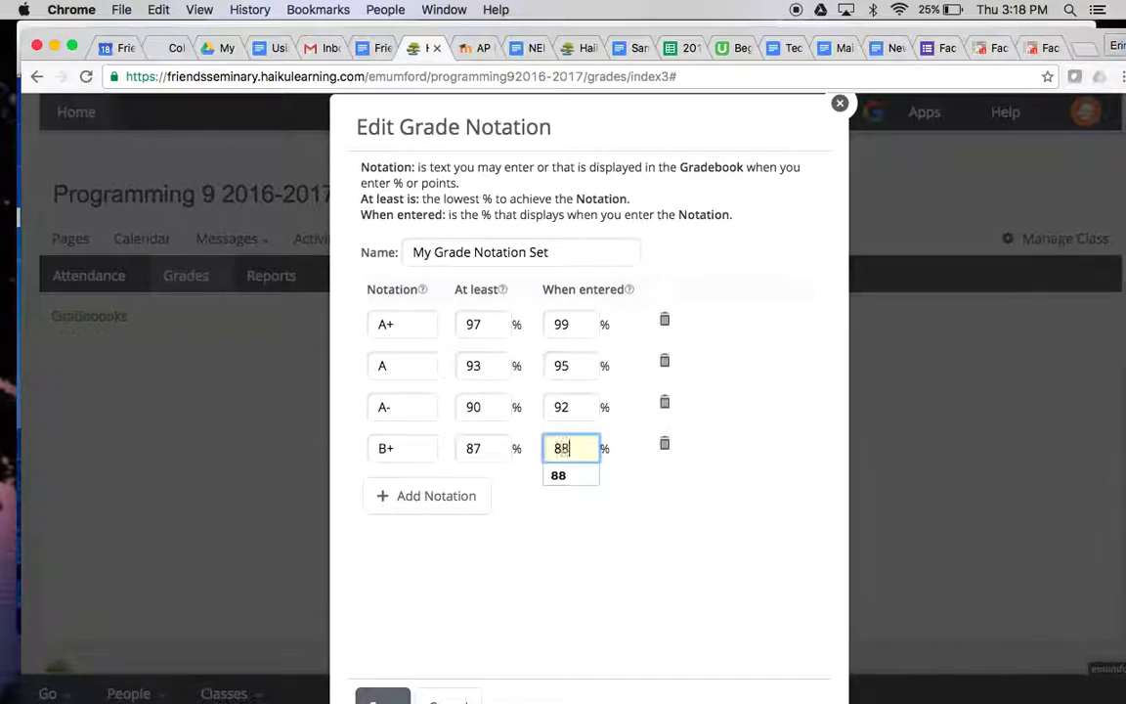
pyautogui.click(611, 521)
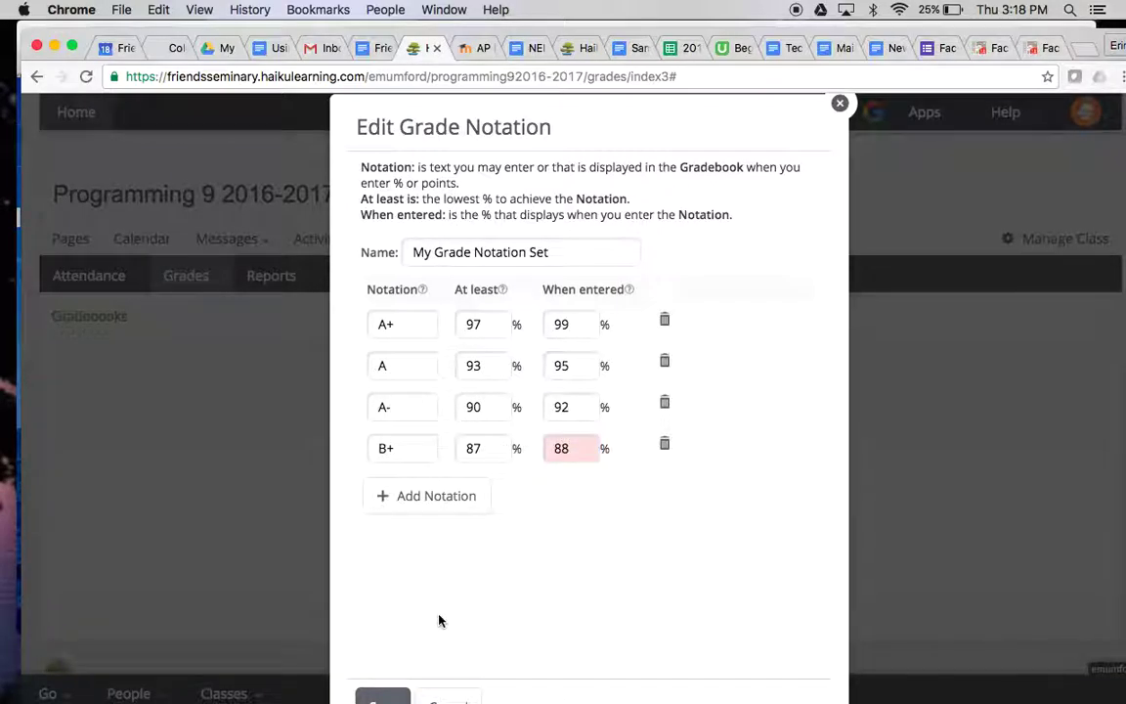
# Step: Name the grade notation set "Example" and save it
pyautogui.click(379, 700)
pyautogui.tripleClick(556, 257)
pyautogui.write('Example')
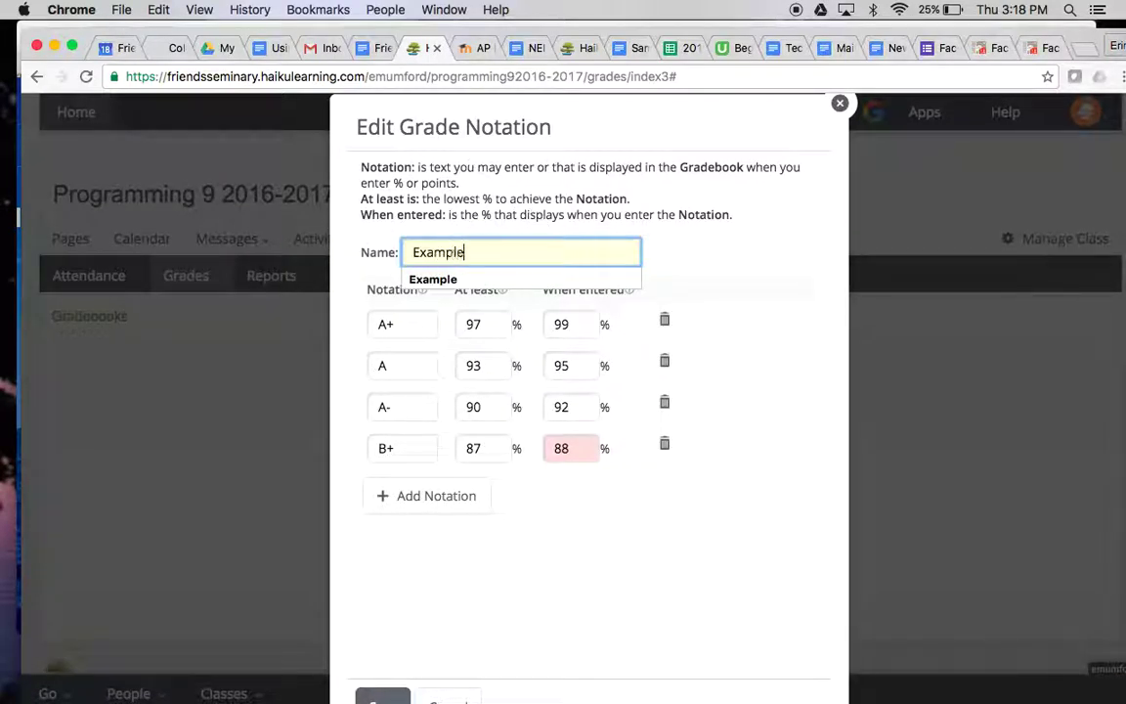
pyautogui.click(593, 653)
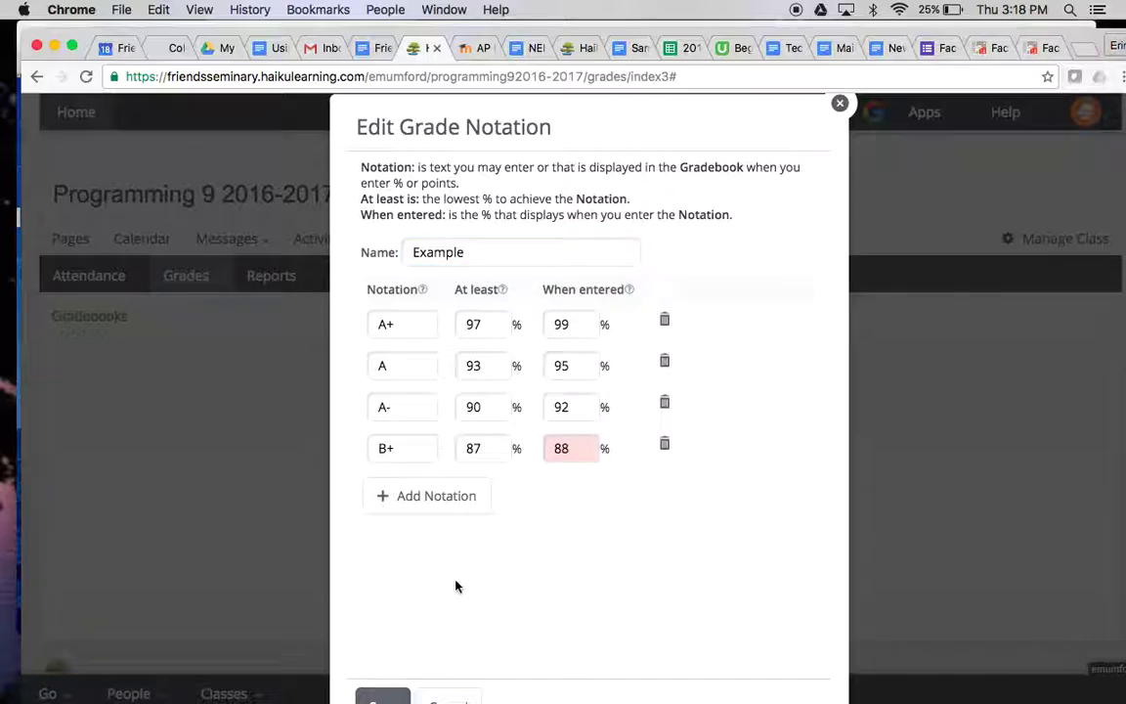
pyautogui.scroll(-1, 451, 588)
pyautogui.click(382, 697)
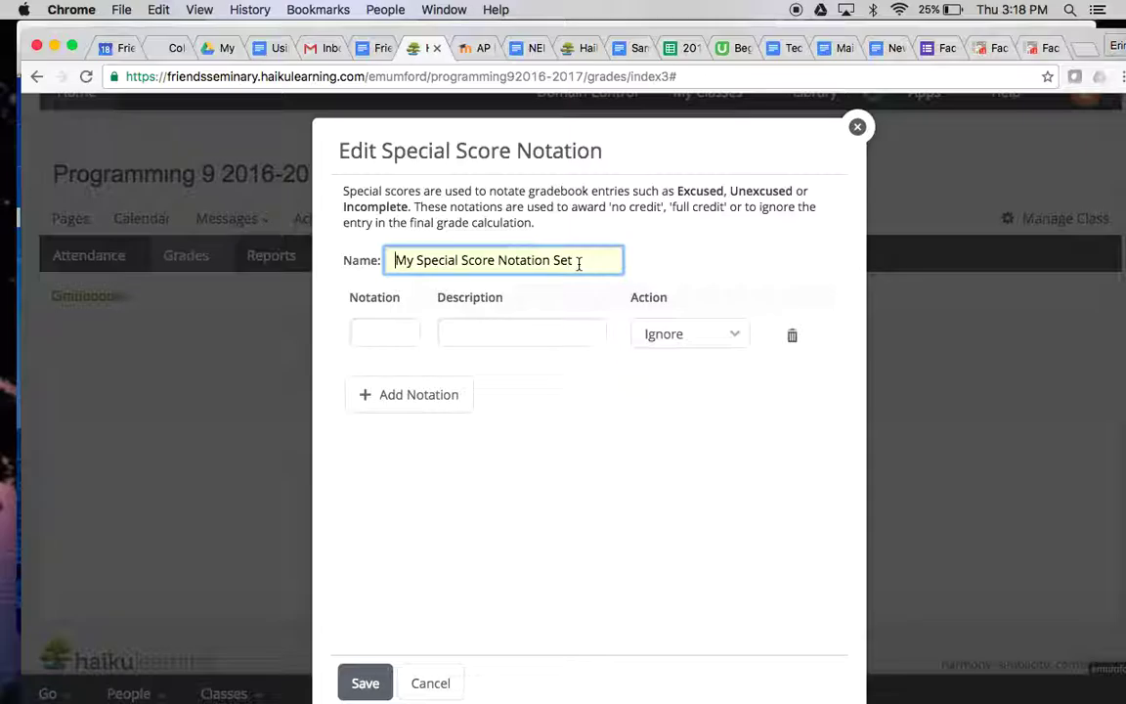
# Step: Enter the first special score notation as Ex with the description Excused
pyautogui.click(387, 325)
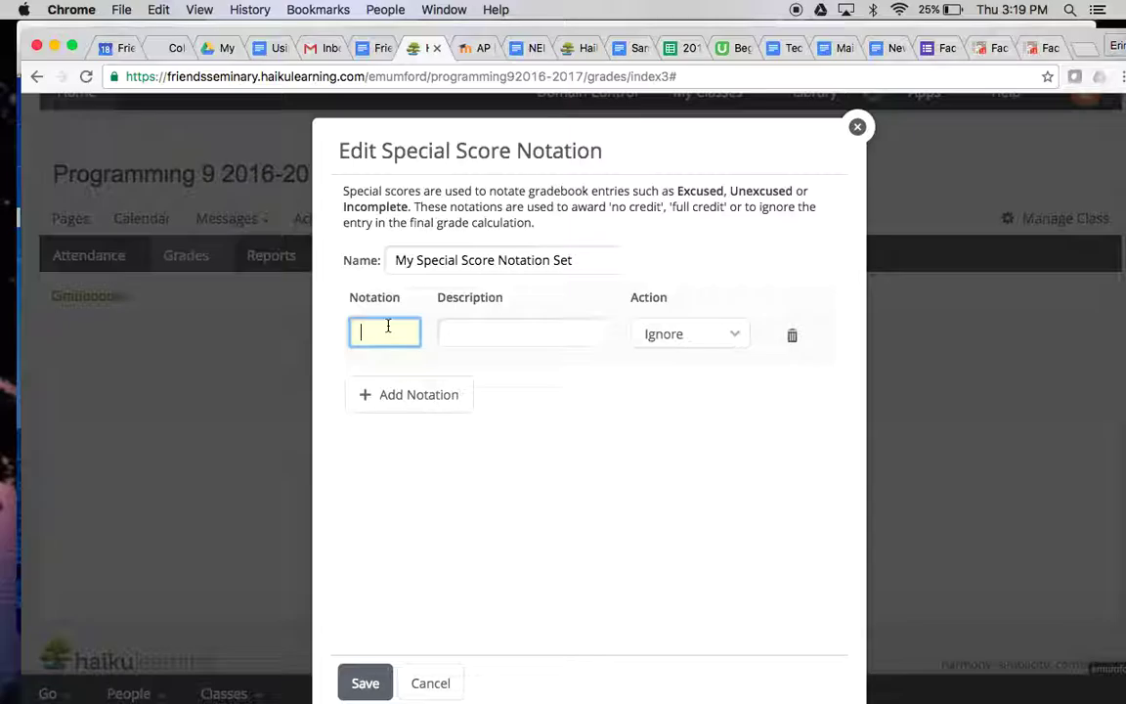
pyautogui.write('Ex')
pyautogui.click(479, 329)
pyautogui.write('Excused')
pyautogui.click(384, 332)
pyautogui.moveTo(383, 331); pyautogui.dragTo(347, 326)
pyautogui.press('Tab')
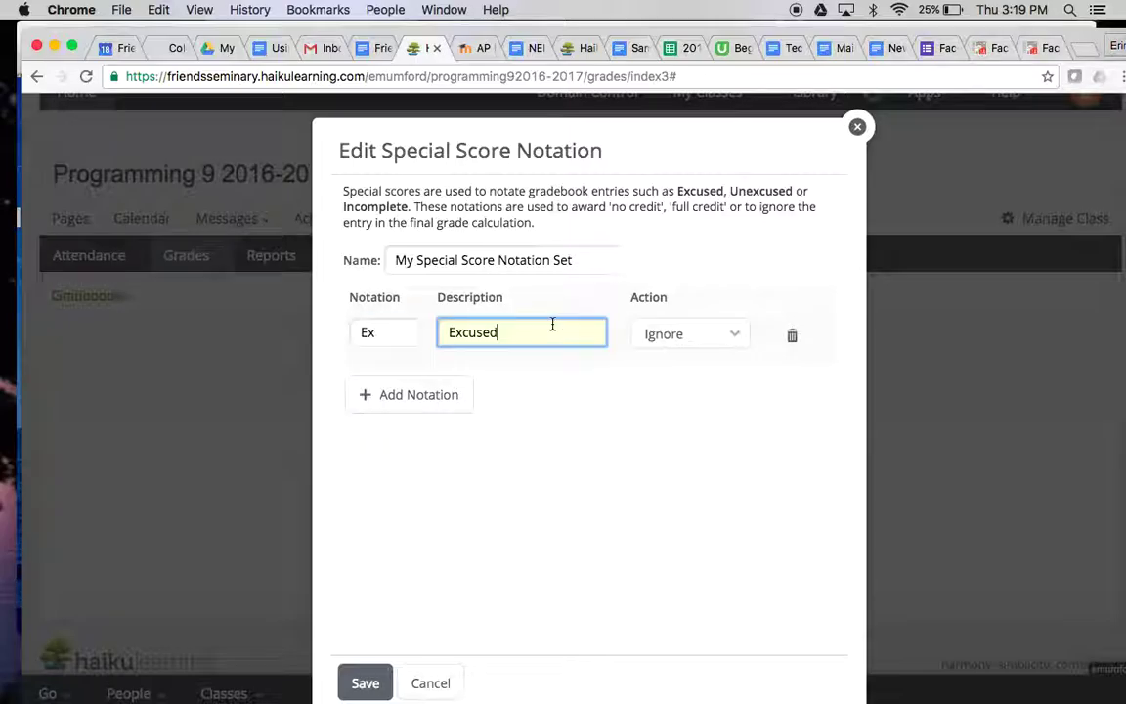
pyautogui.moveTo(449, 333); pyautogui.dragTo(538, 333)
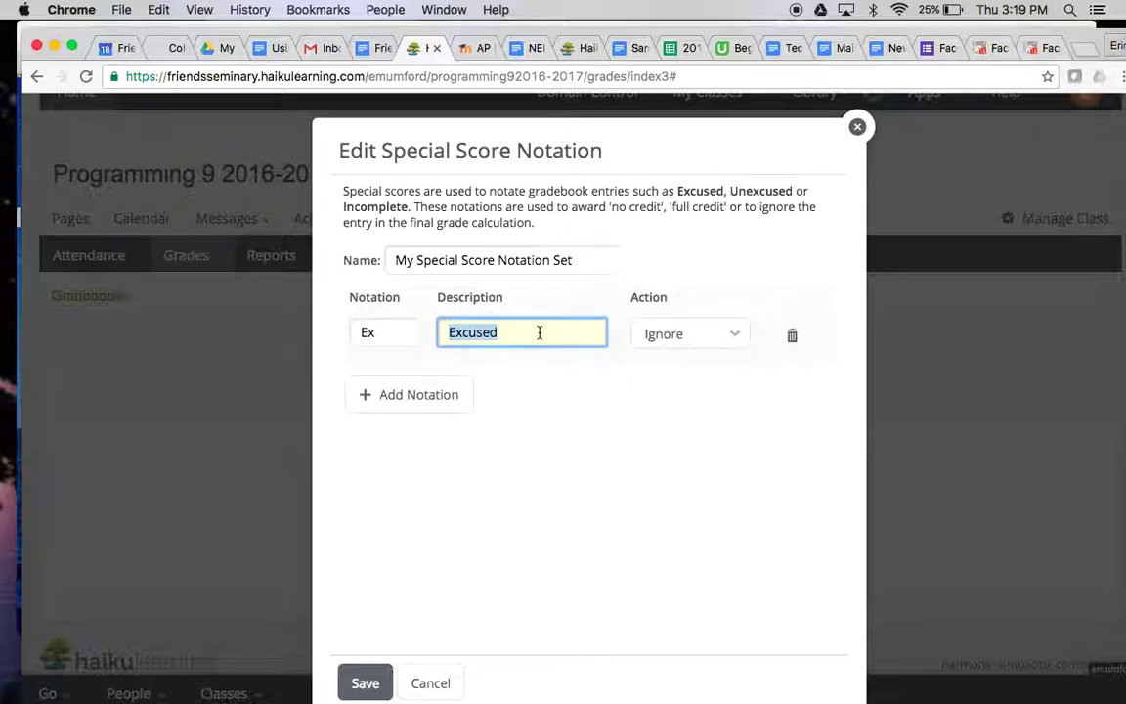
# Step: Check which actions are available for the Ex notation, leaving it on Ignore
pyautogui.click(667, 336)
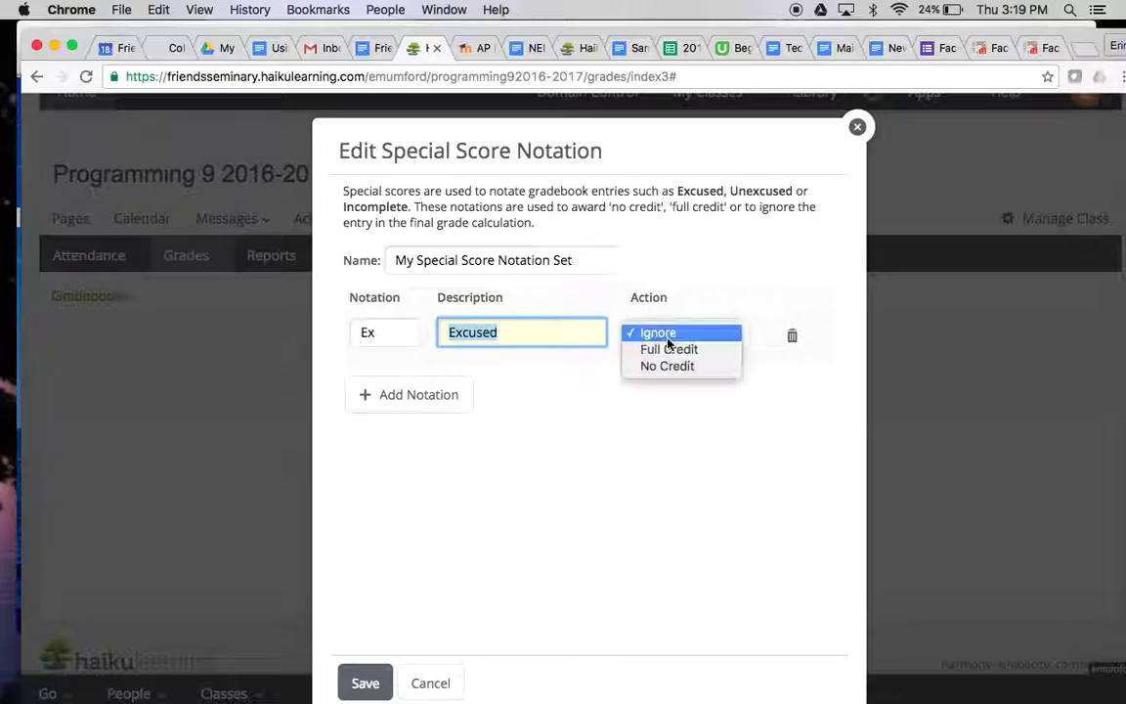
pyautogui.click(389, 335)
pyautogui.click(497, 331)
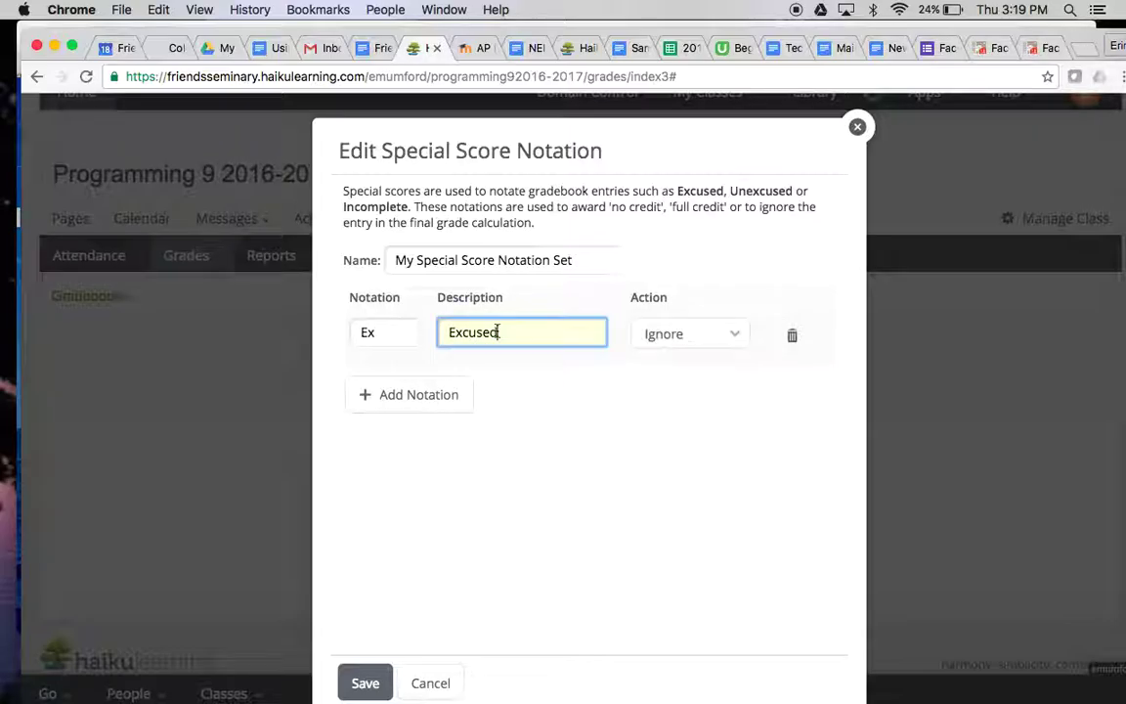
pyautogui.click(672, 334)
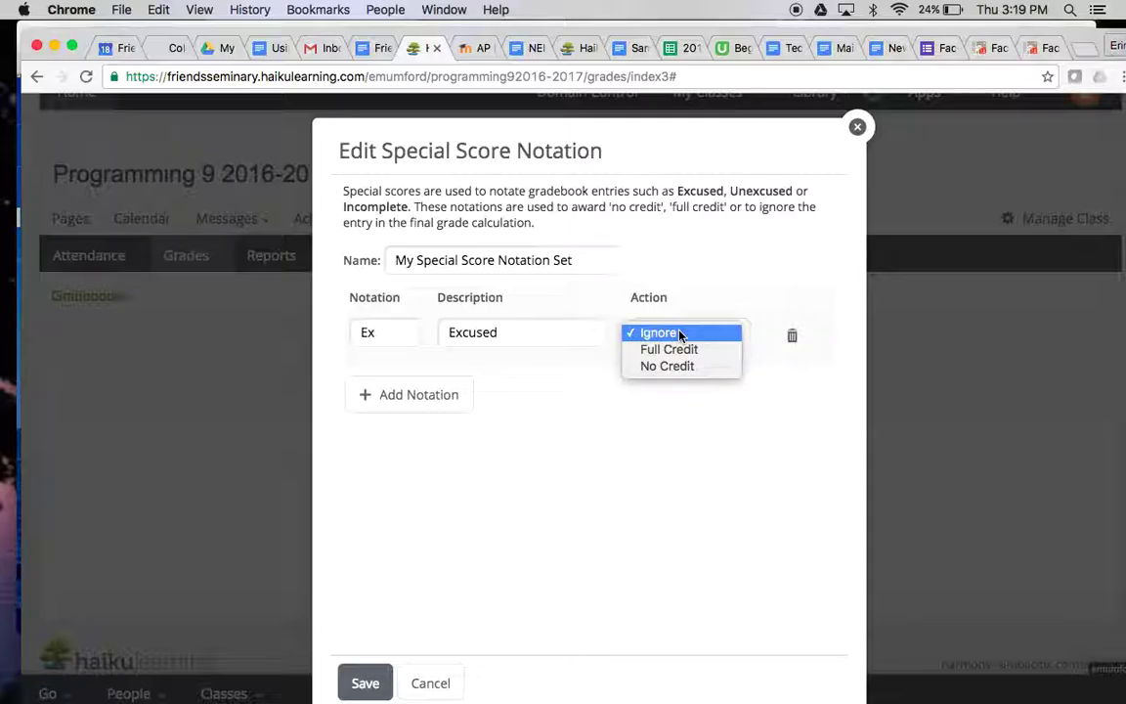
pyautogui.click(397, 342)
pyautogui.doubleClick(395, 331)
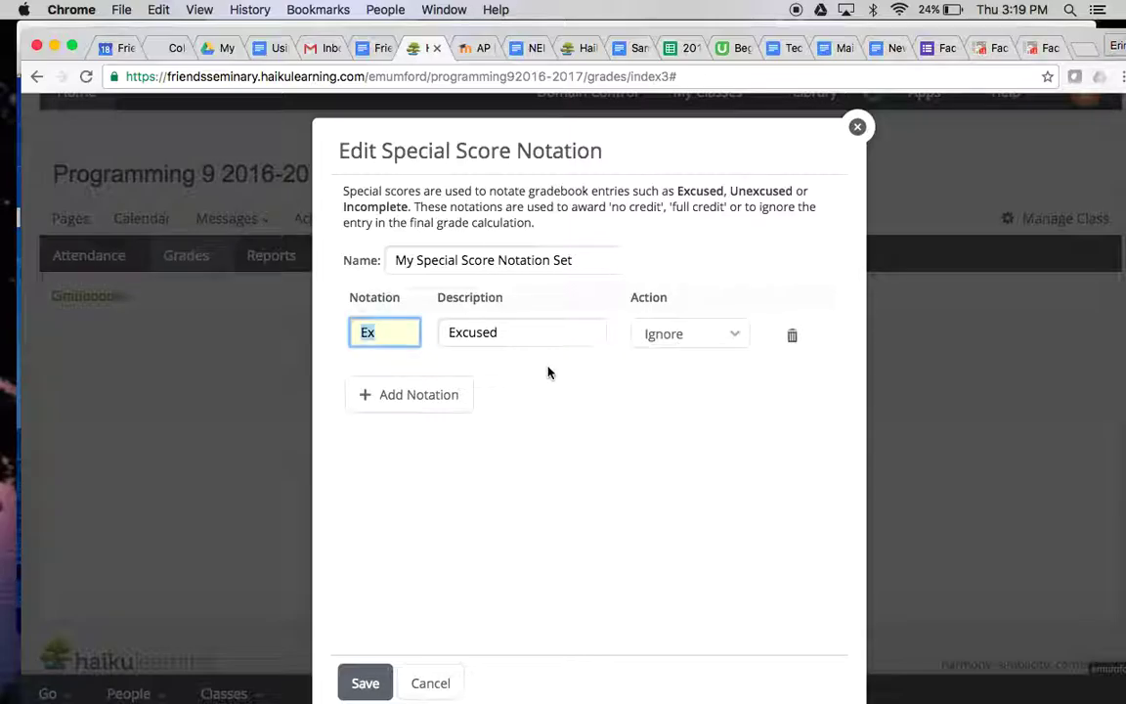
# Step: Add a second special score notation, Abs, with the description Absent and the action No Credit
pyautogui.click(420, 405)
pyautogui.write('A')
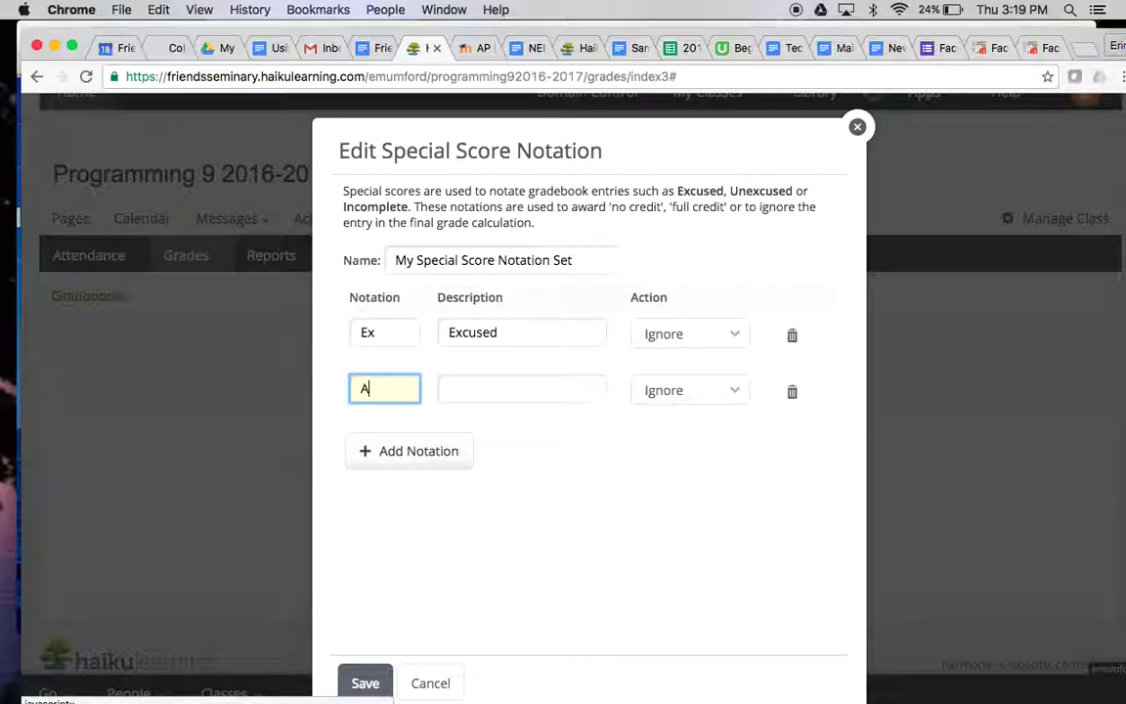
pyautogui.write('bs')
pyautogui.press('Tab')
pyautogui.write('A')
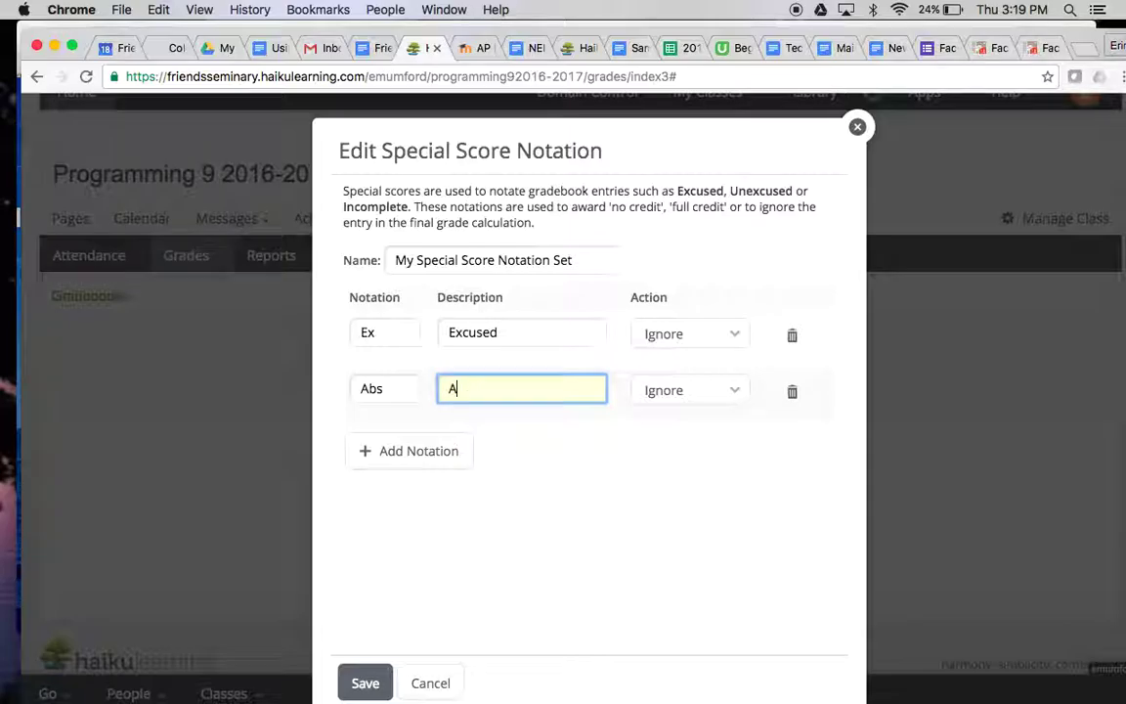
pyautogui.write('bsent')
pyautogui.click(650, 388)
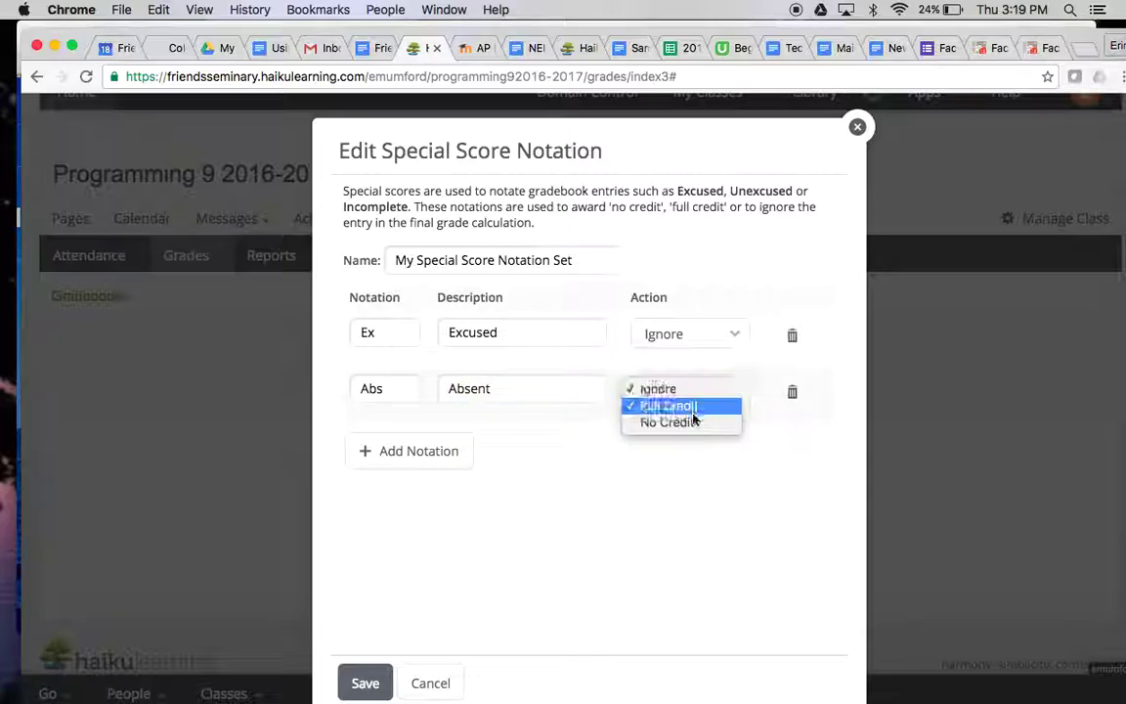
pyautogui.click(696, 421)
pyautogui.click(413, 388)
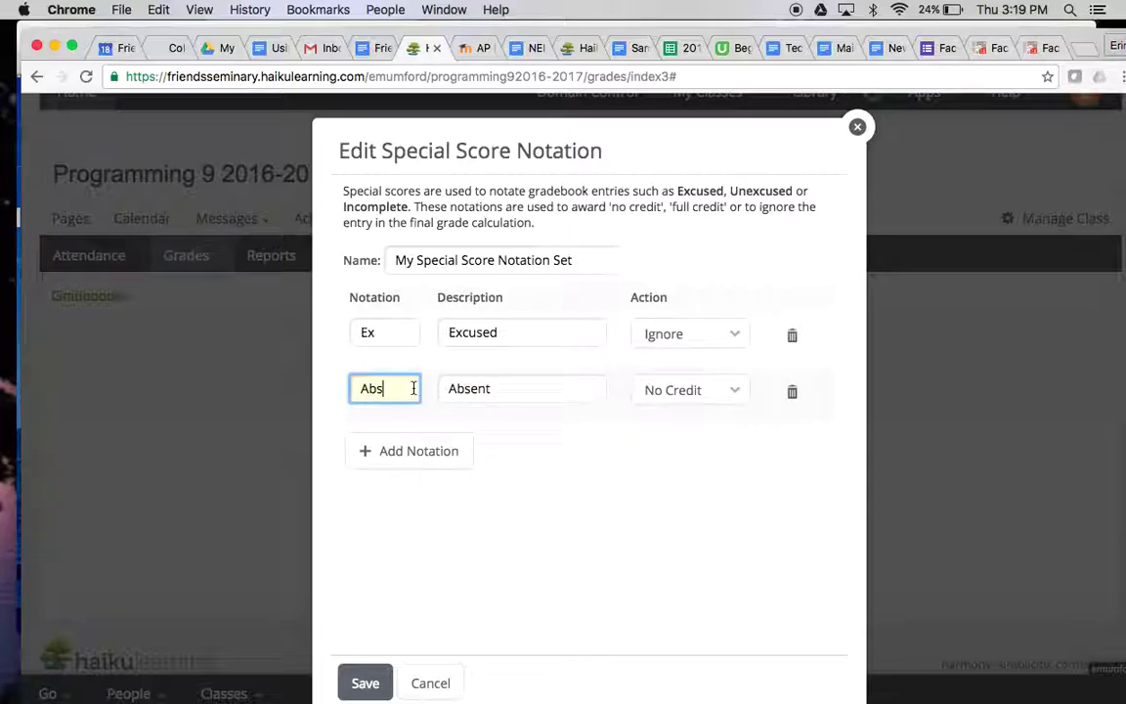
# Step: Delete the Abs and Ex notations and try to save the special score set without any notations
pyautogui.click(794, 396)
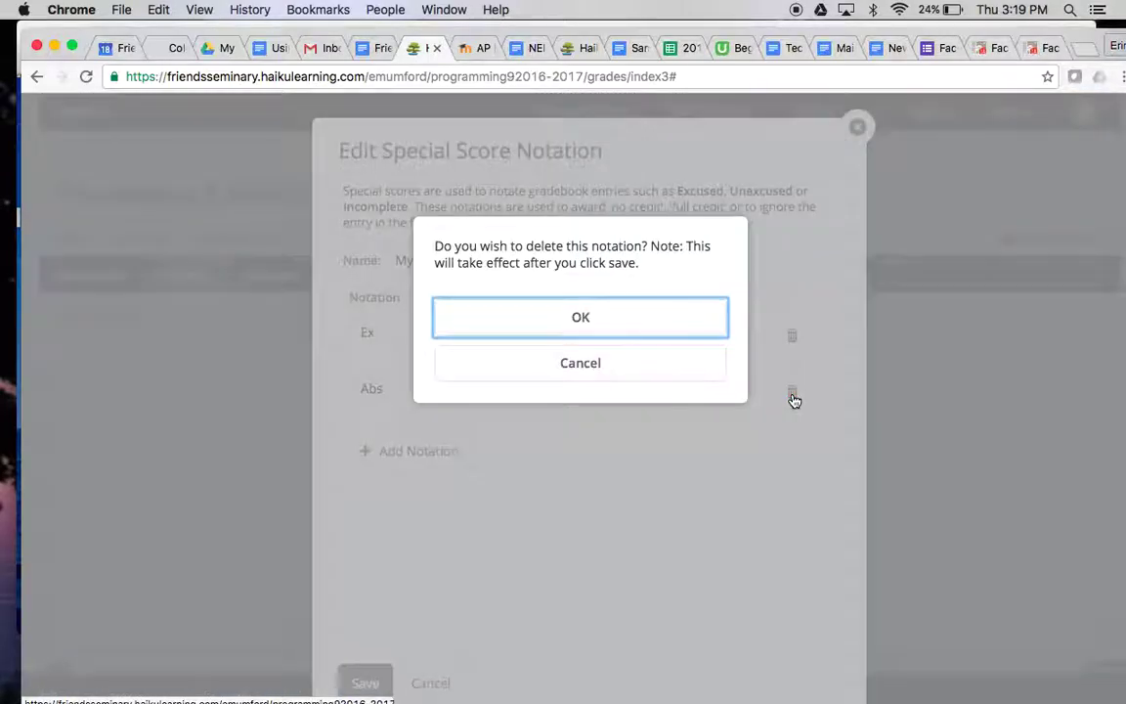
pyautogui.click(703, 311)
pyautogui.click(789, 335)
pyautogui.click(598, 312)
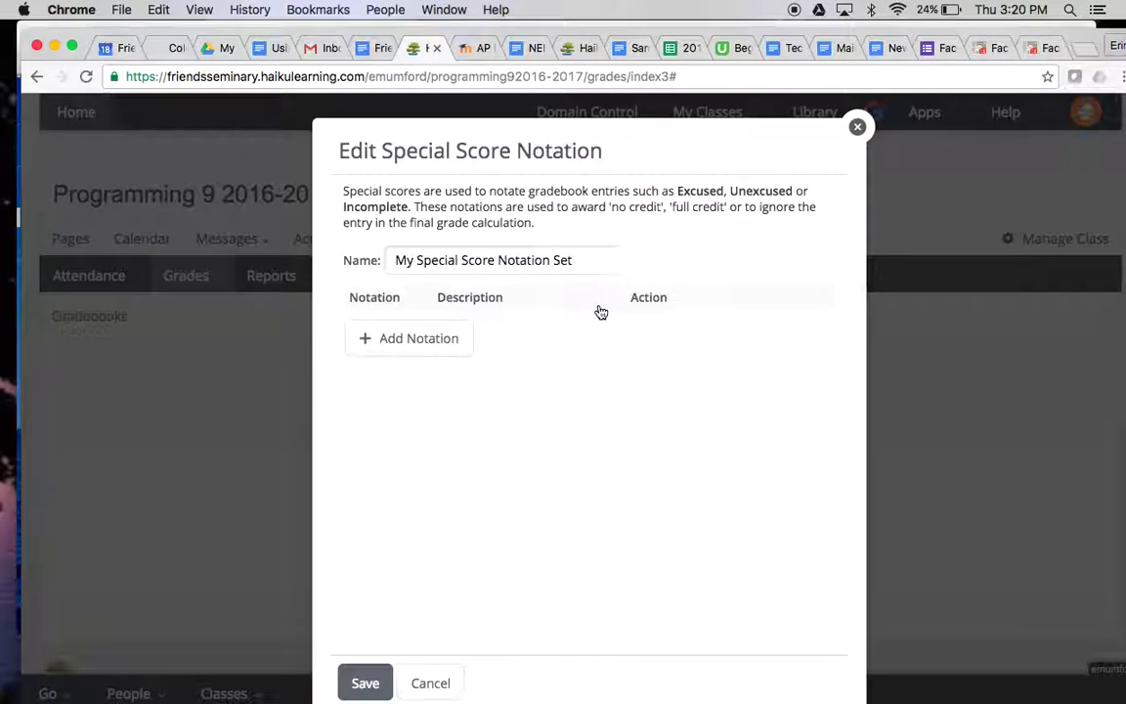
pyautogui.click(360, 687)
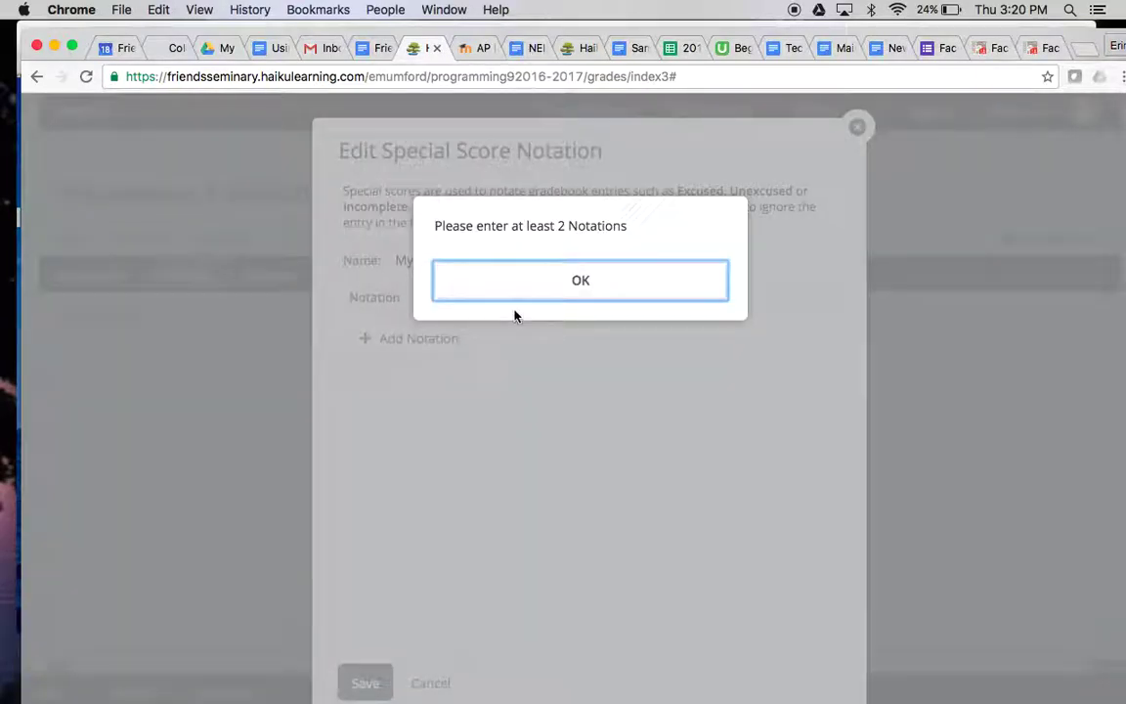
pyautogui.click(515, 289)
# Step: Add an Ex notation with the description Excused and save the special score notation set
pyautogui.click(435, 337)
pyautogui.write('Ex')
pyautogui.click(543, 327)
pyautogui.write('Excused')
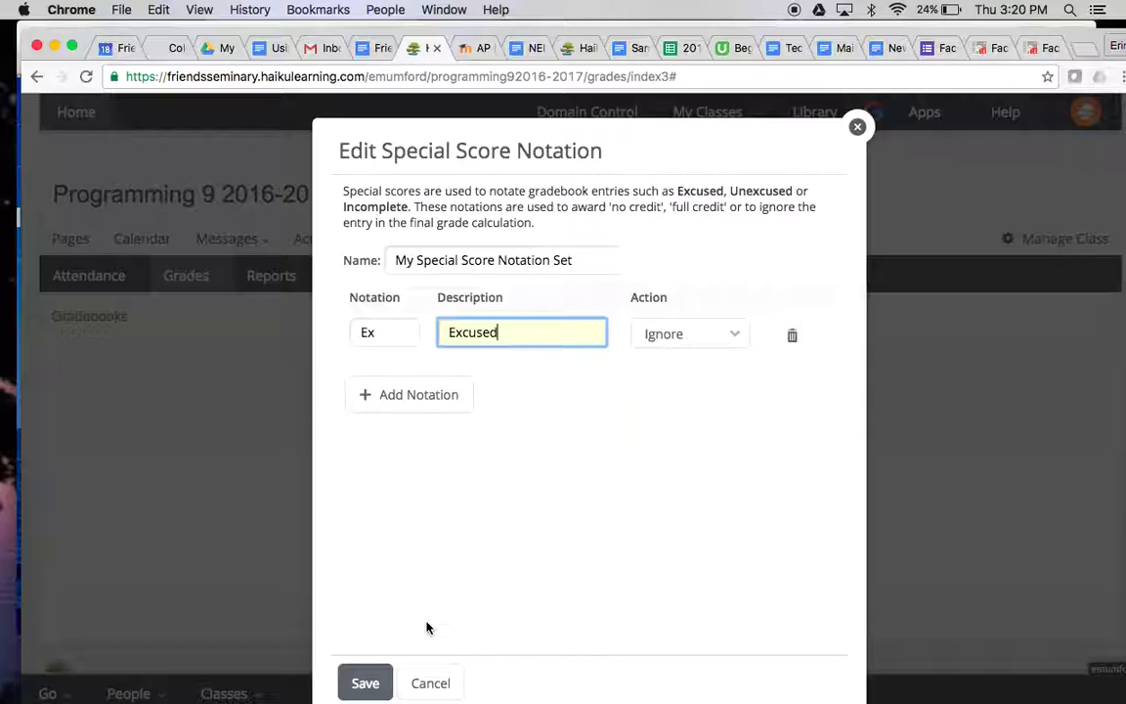
pyautogui.click(363, 683)
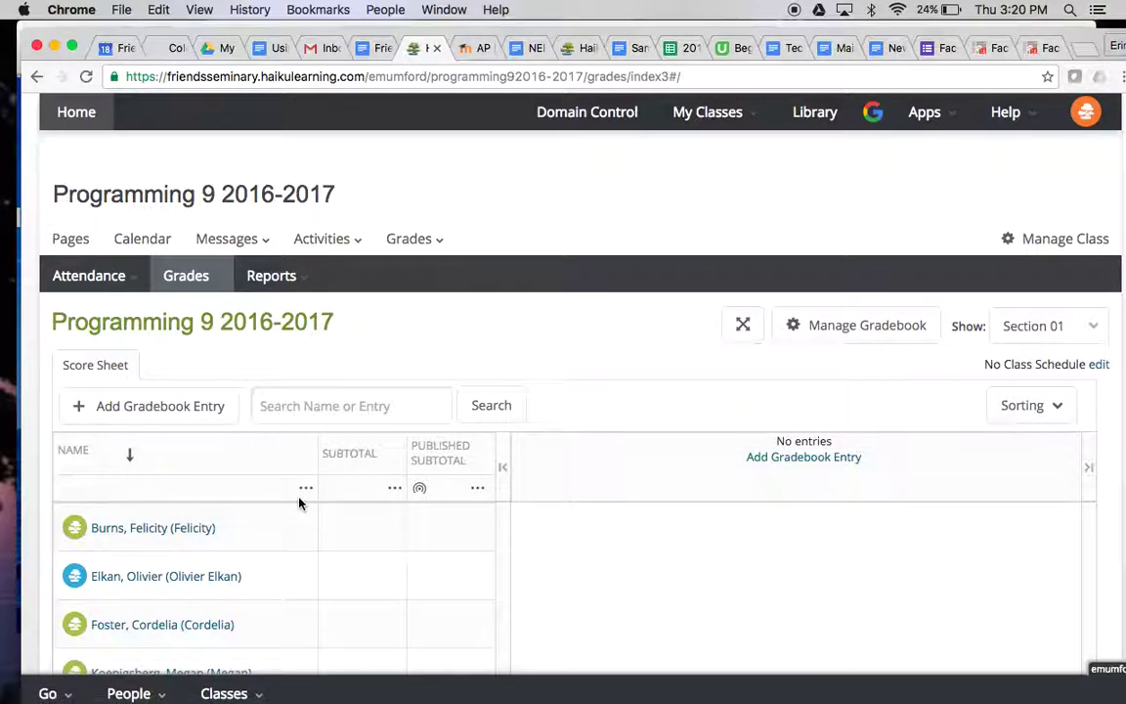
pyautogui.scroll(-3, 299, 501)
pyautogui.scroll(2, 256, 611)
pyautogui.scroll(2, 253, 625)
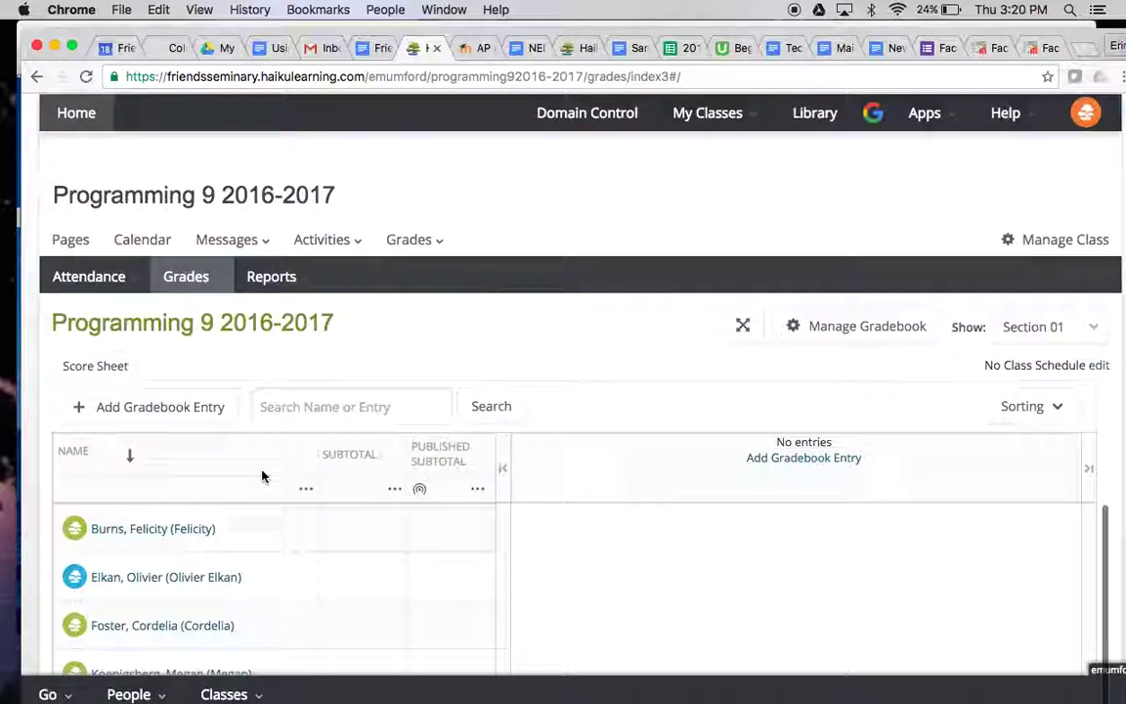
pyautogui.scroll(-1, 261, 469)
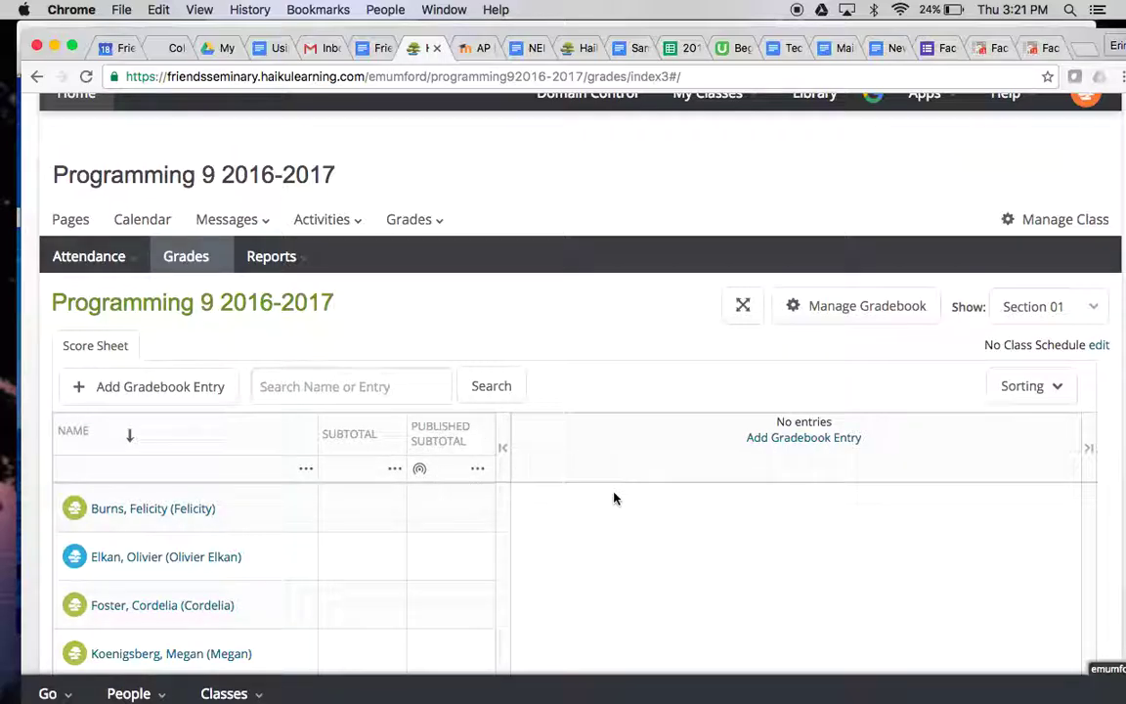
pyautogui.scroll(-1, 614, 499)
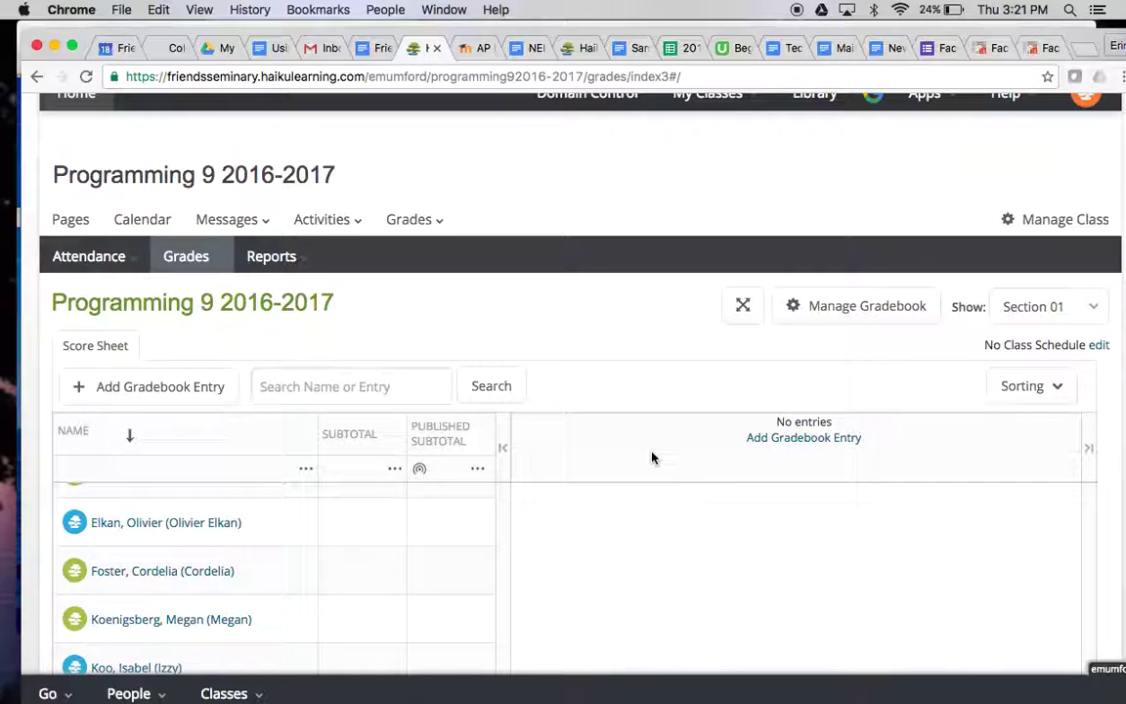
pyautogui.scroll(-1, 653, 457)
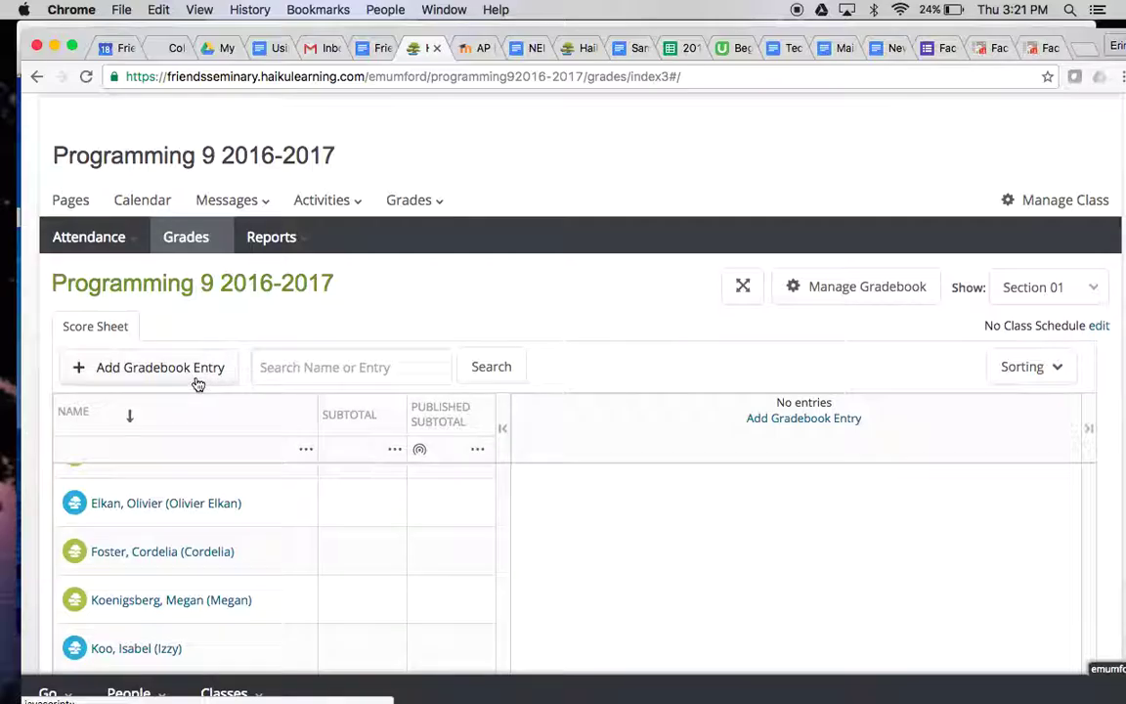
# Step: Review the kinds of gradebook entry that can be added, including Assignment, and cancel without adding one
pyautogui.click(196, 379)
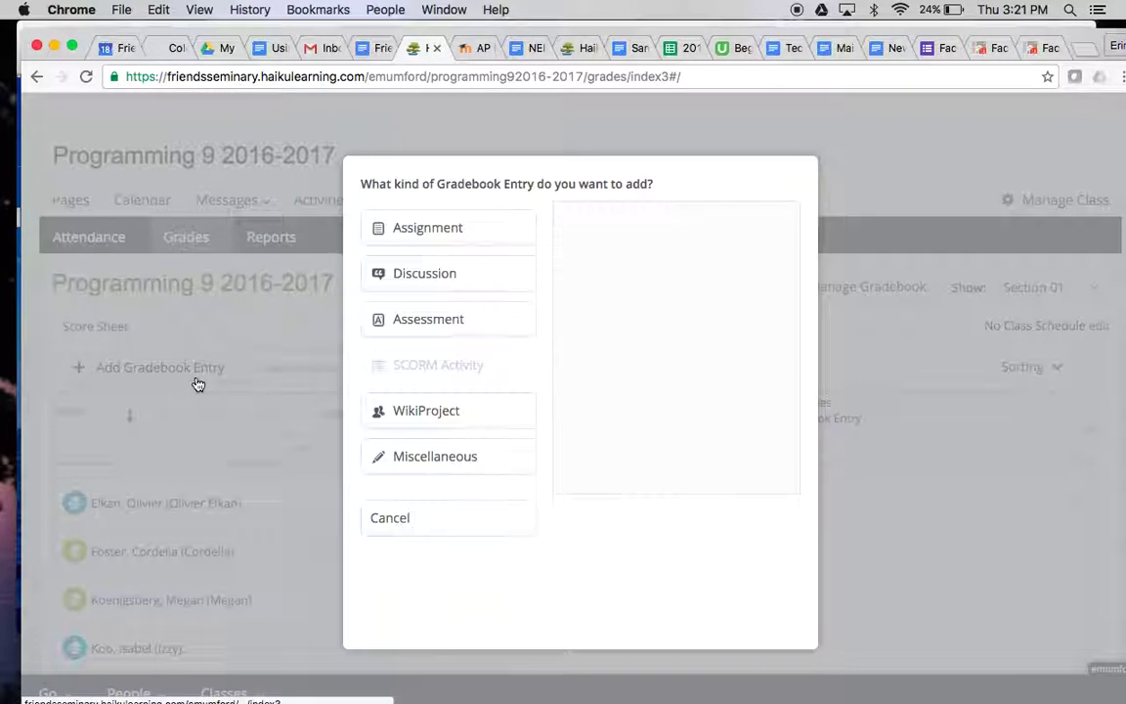
pyautogui.moveTo(478, 243)
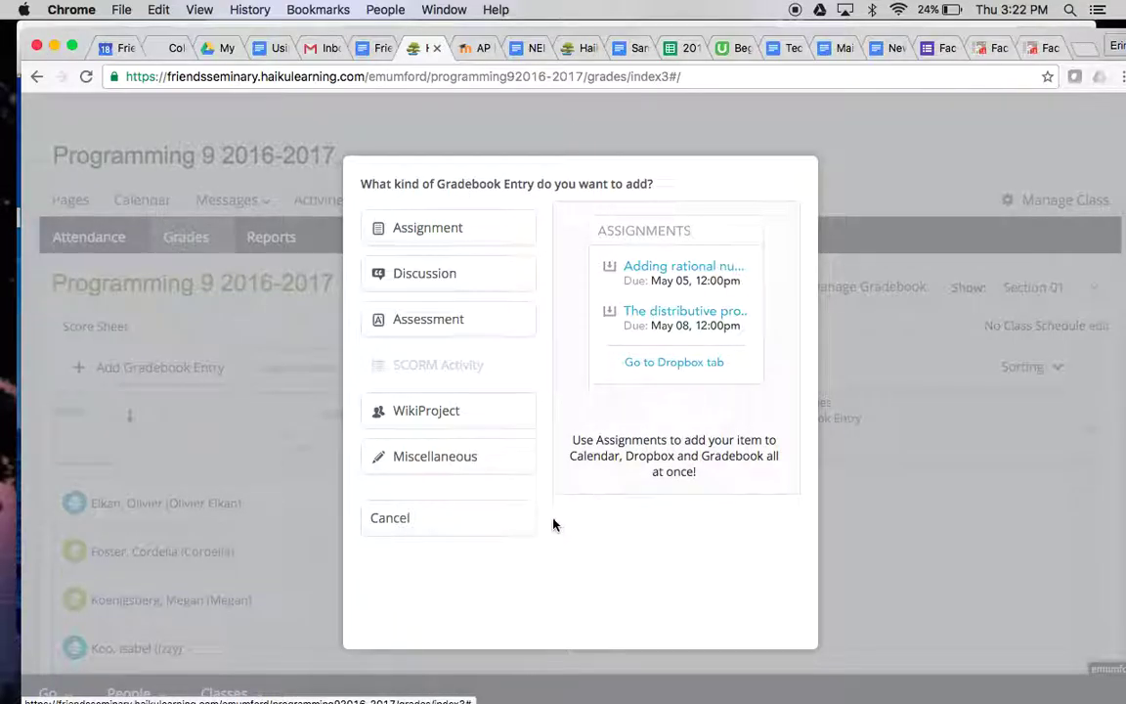
pyautogui.click(514, 528)
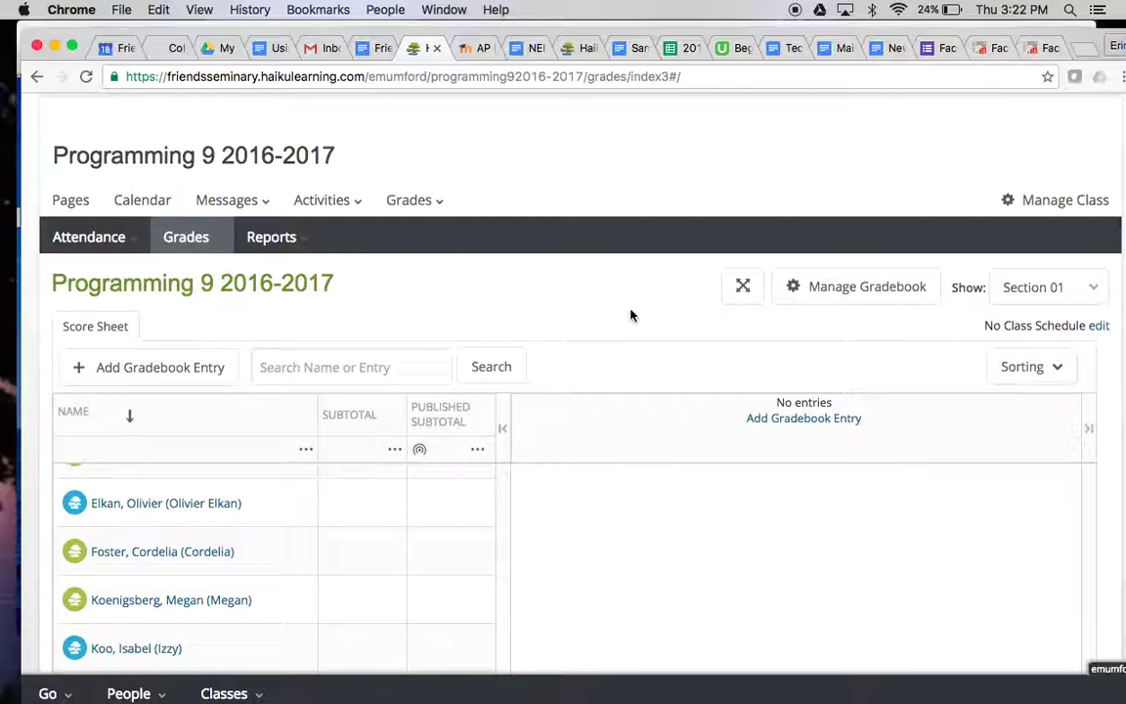
# Step: Open the Programming 9 2016-2017 gradebook's settings and show its grade notations
pyautogui.scroll(-2, 630, 315)
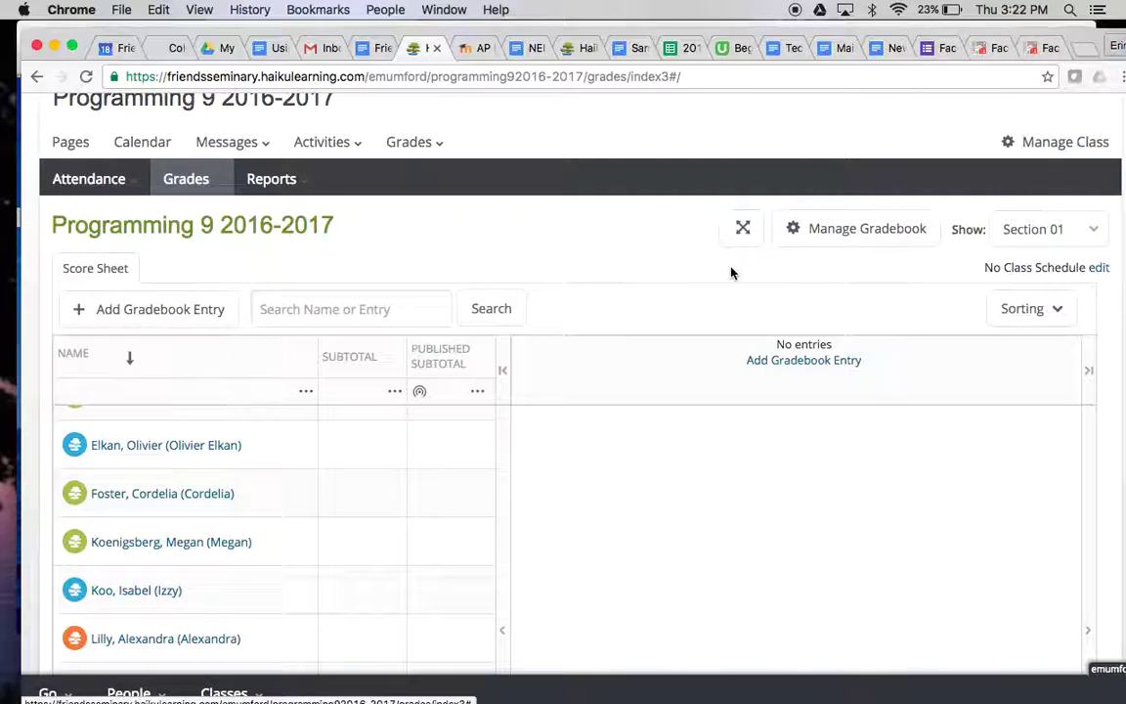
pyautogui.scroll(-2, 731, 272)
pyautogui.click(841, 173)
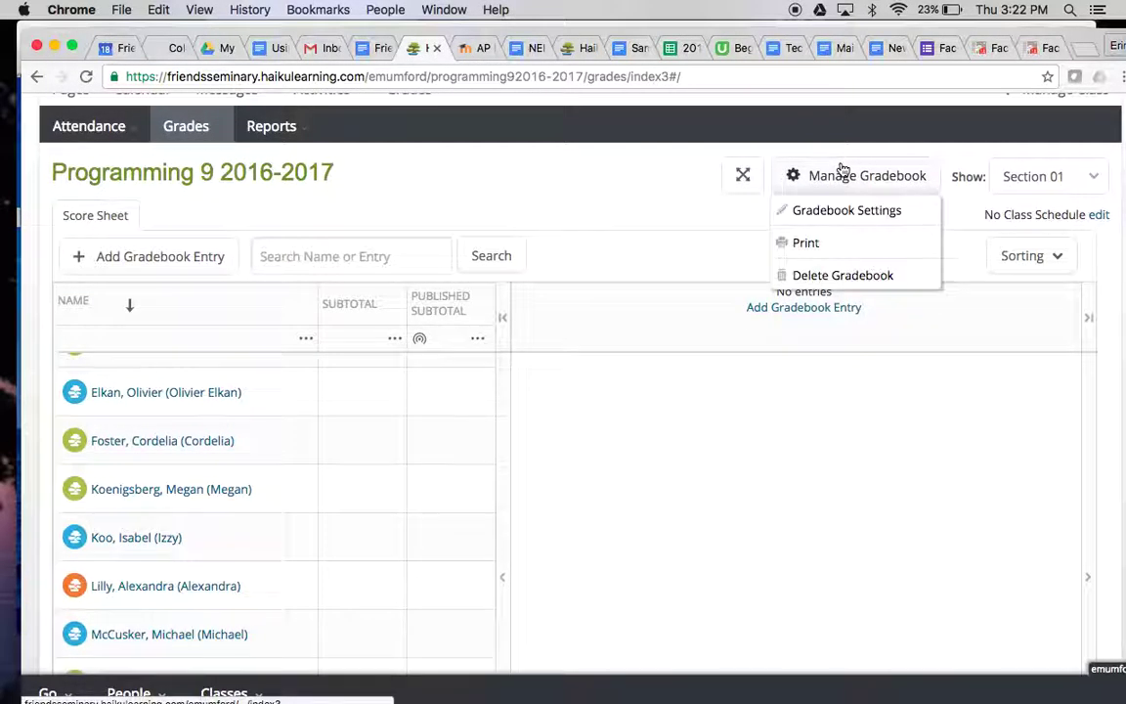
pyautogui.click(844, 215)
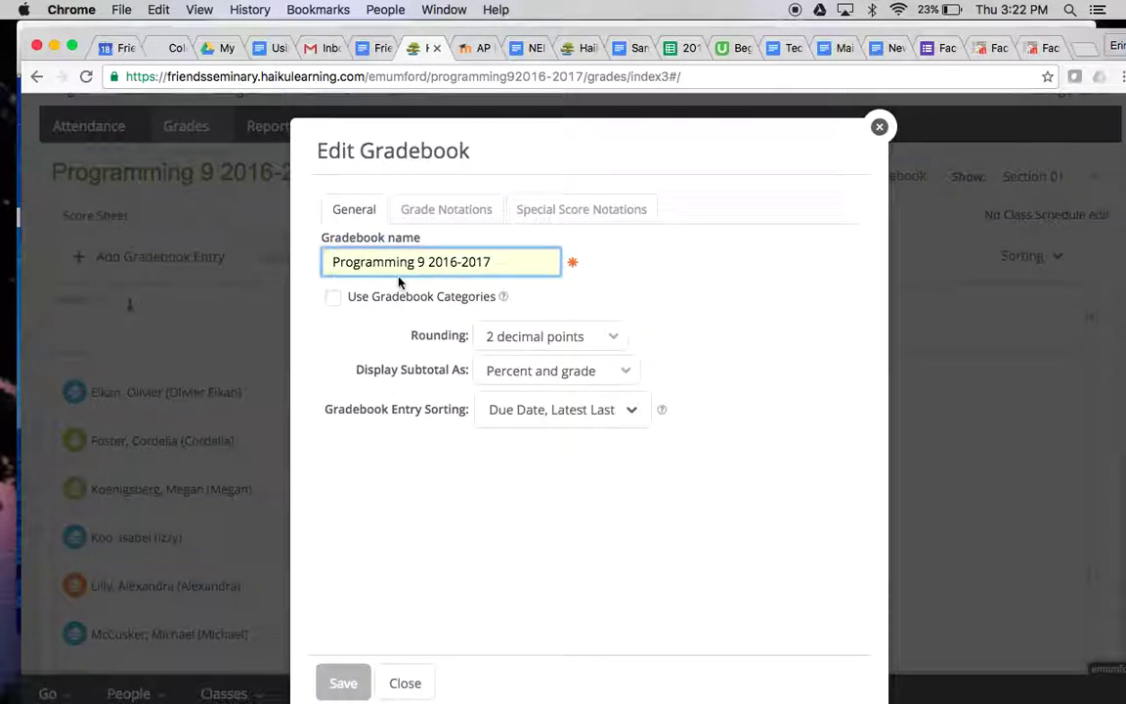
pyautogui.click(458, 212)
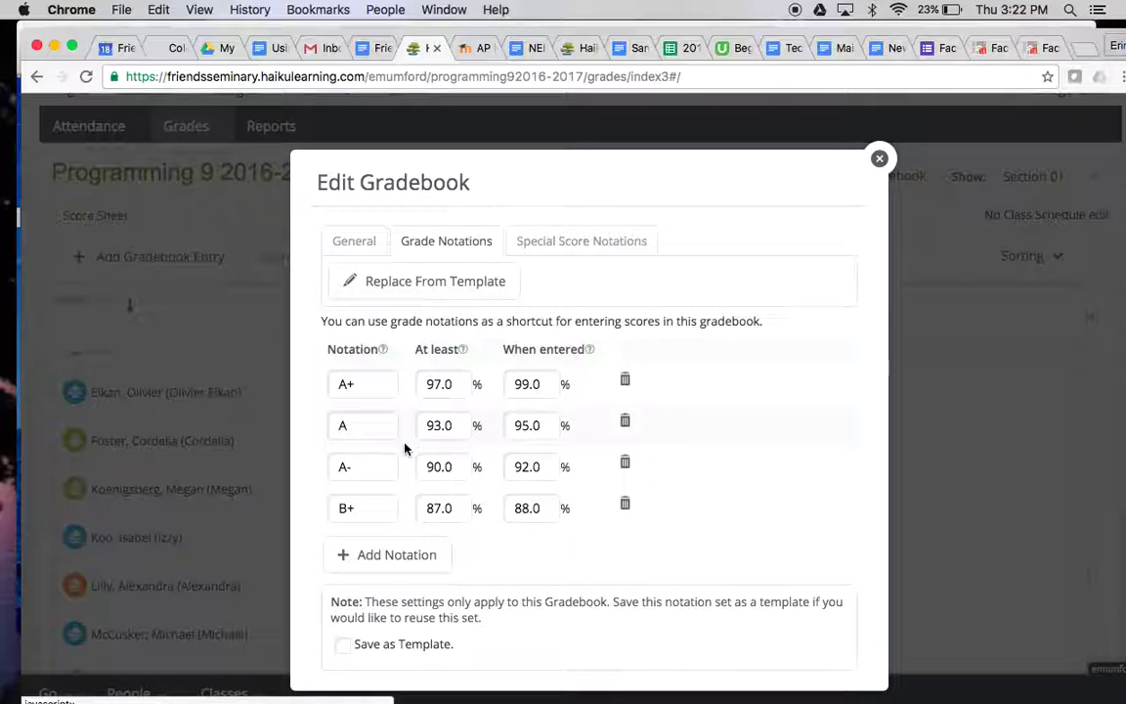
# Step: Replace the gradebook's grade notations with the last listed My Grade Notation Set template, covering A+ through F
pyautogui.scroll(-1, 372, 540)
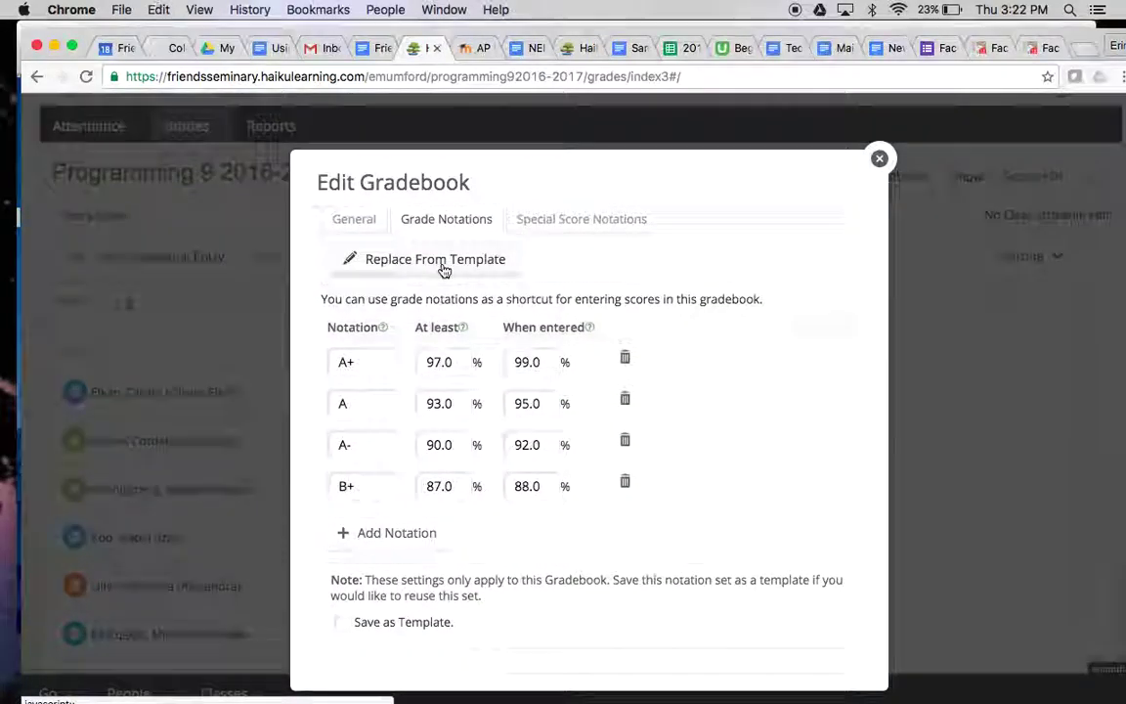
pyautogui.click(443, 271)
pyautogui.click(217, 389)
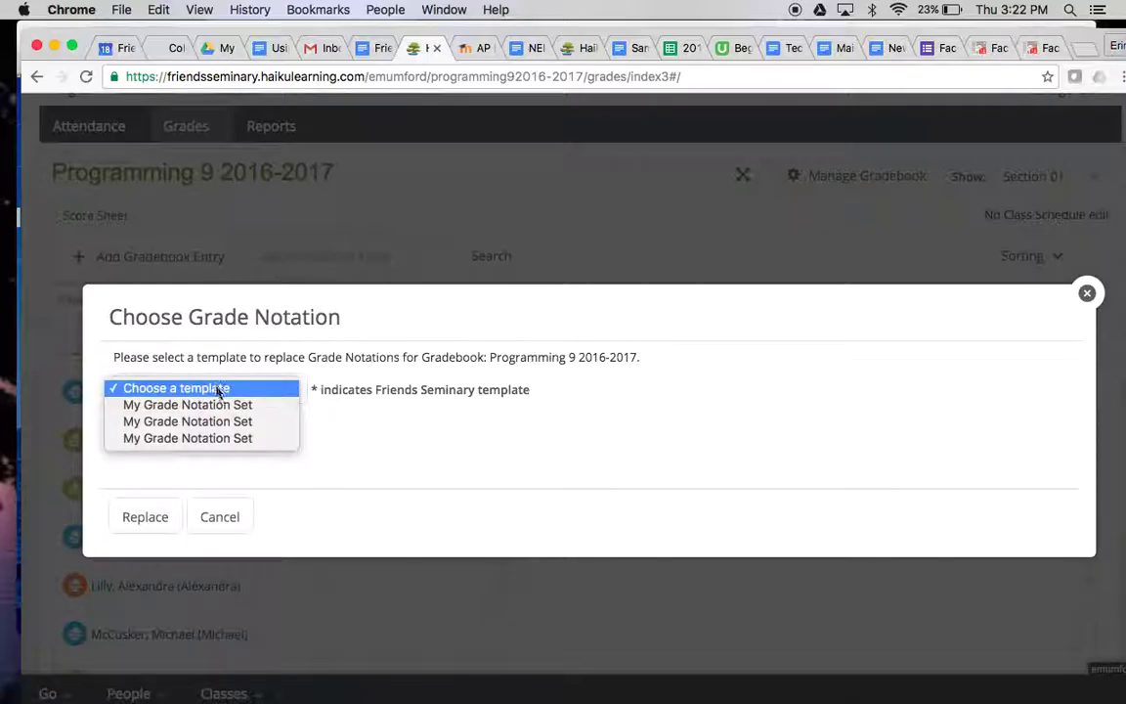
pyautogui.click(224, 438)
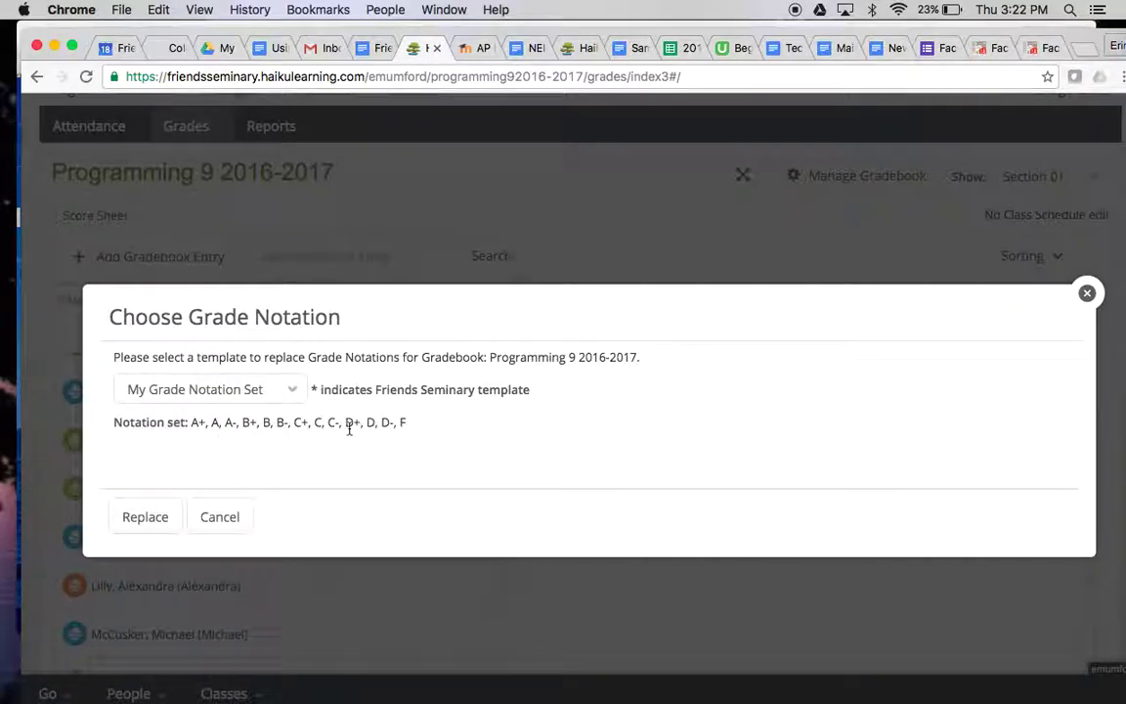
pyautogui.click(147, 517)
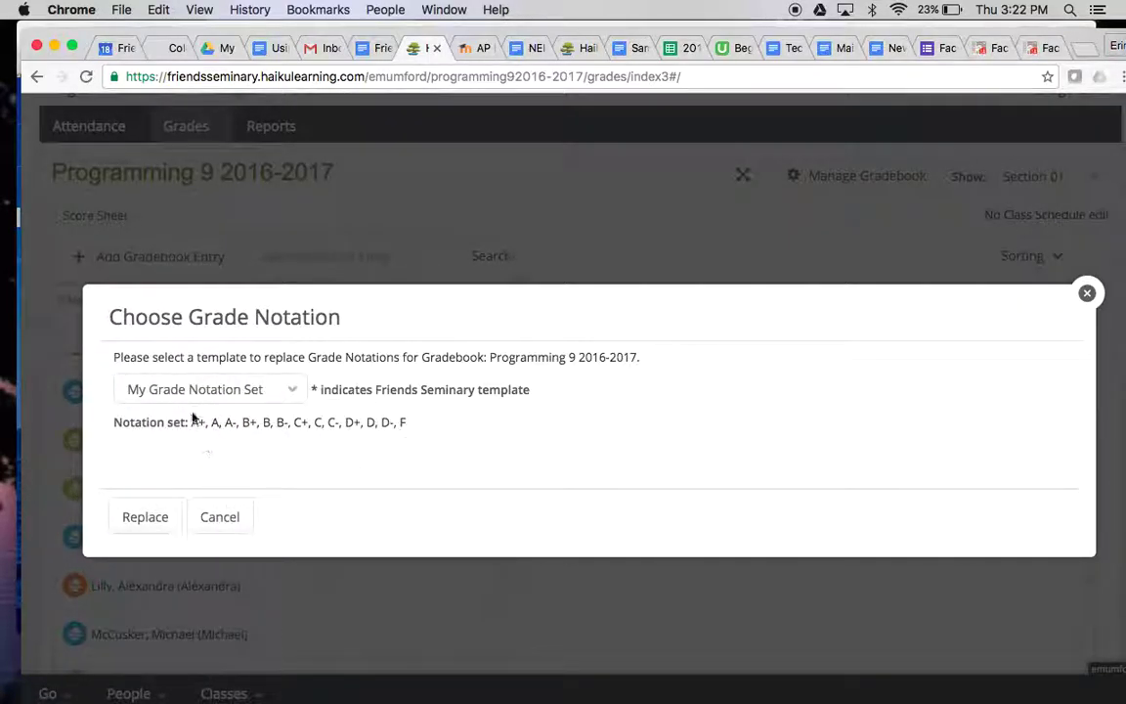
pyautogui.click(147, 517)
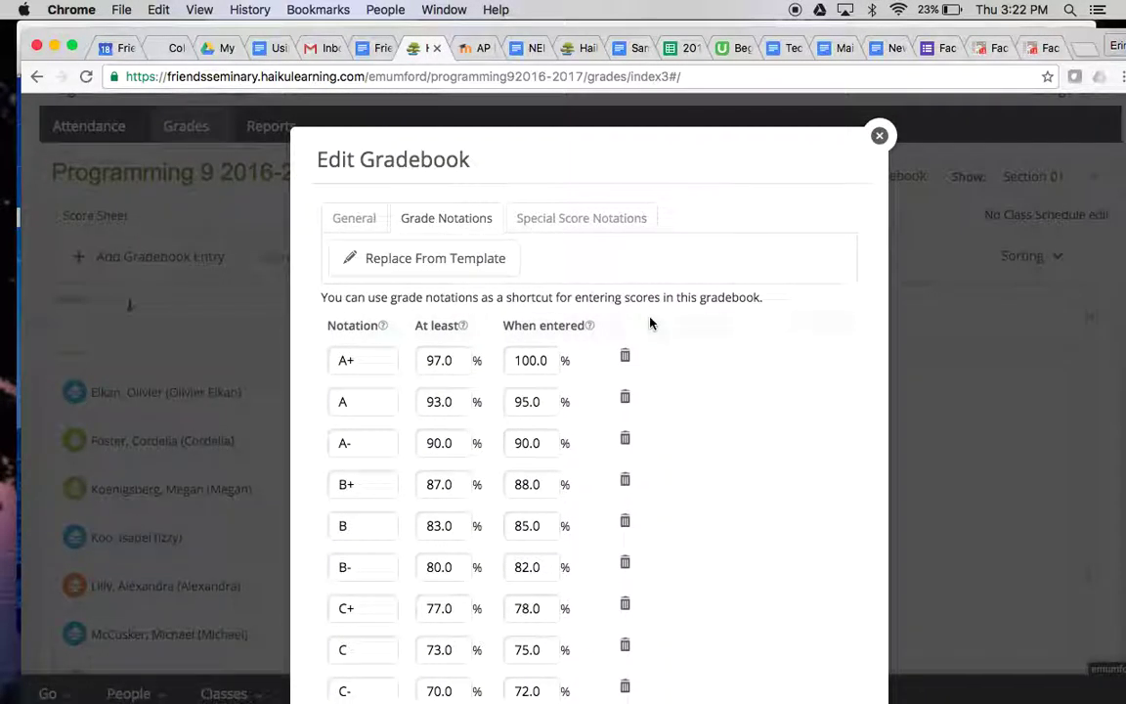
# Step: Look through the gradebook's grade notations from A+ to F and the Save as Template option
pyautogui.scroll(-10, 650, 323)
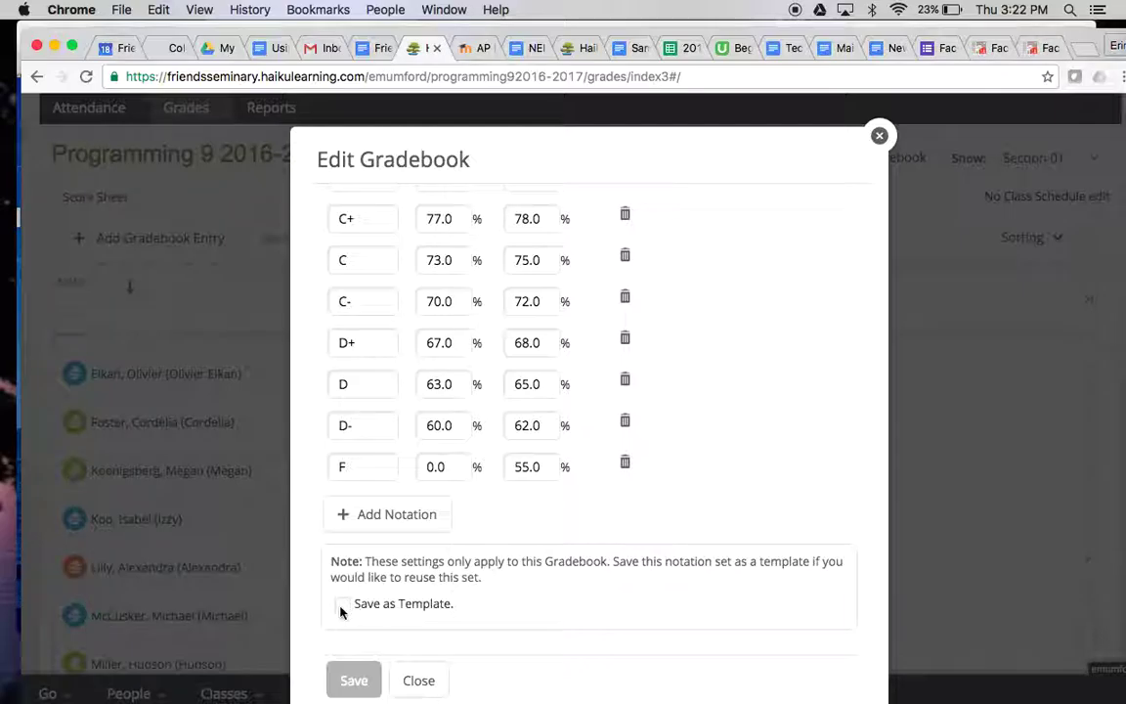
pyautogui.scroll(10, 344, 606)
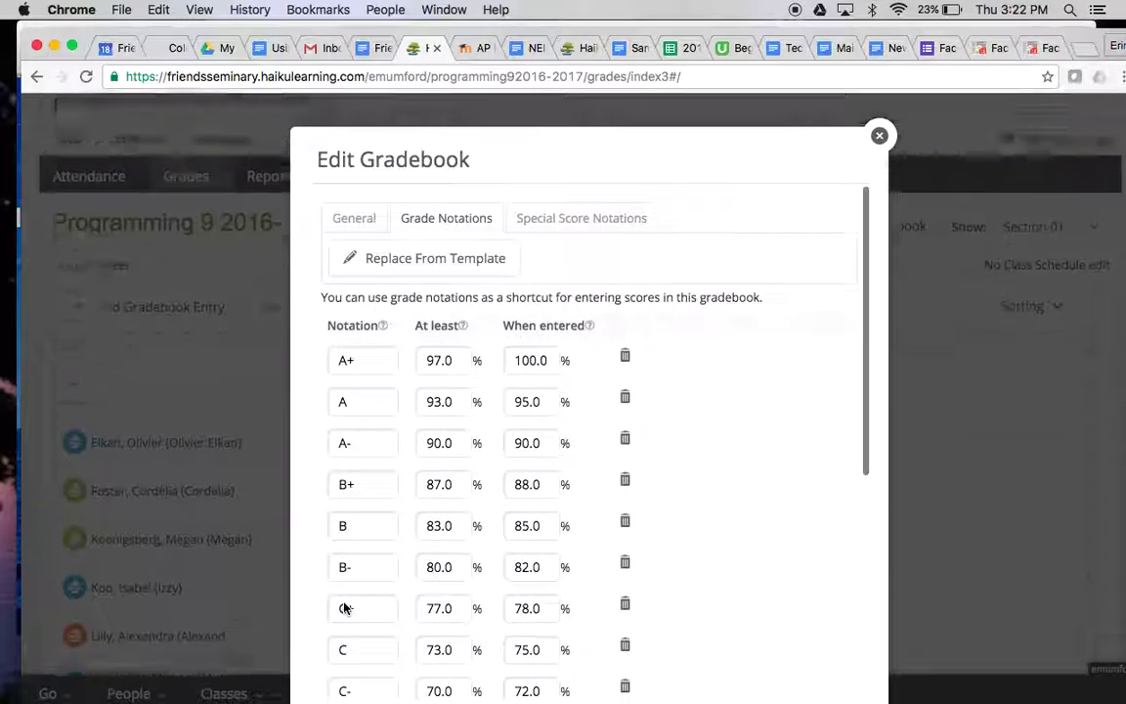
pyautogui.scroll(-10, 485, 299)
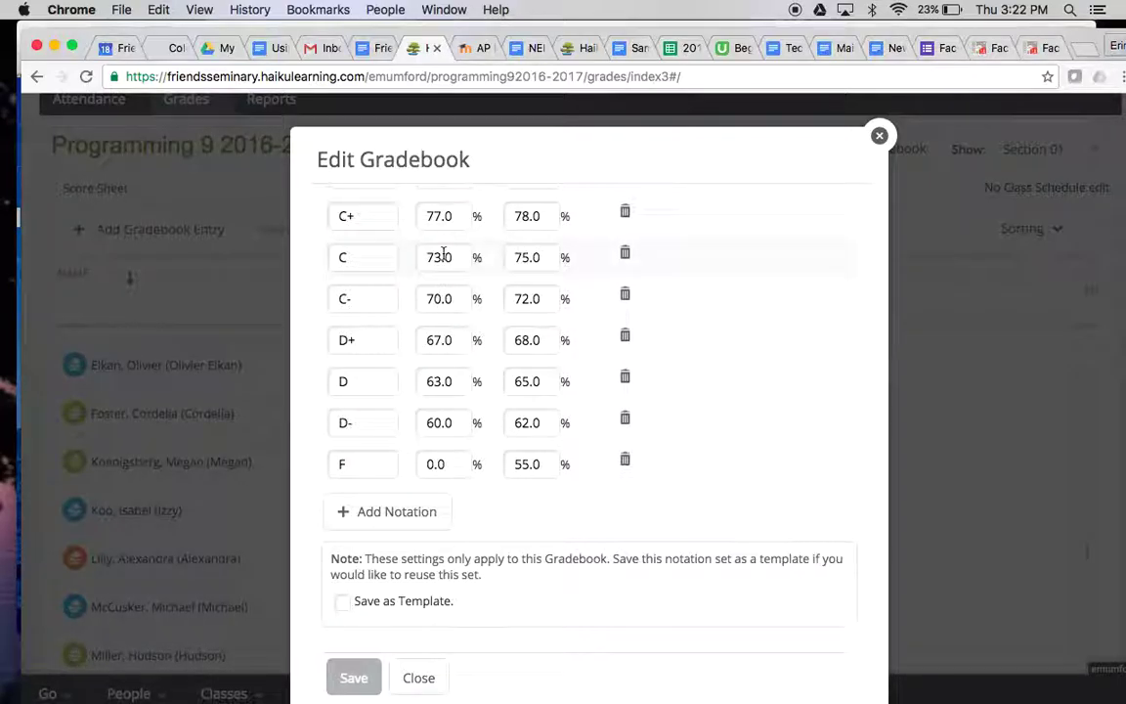
# Step: Choose to save the A+ to F grade notation set as a template, save the gradebook settings and return to the score sheet
pyautogui.scroll(5, 472, 518)
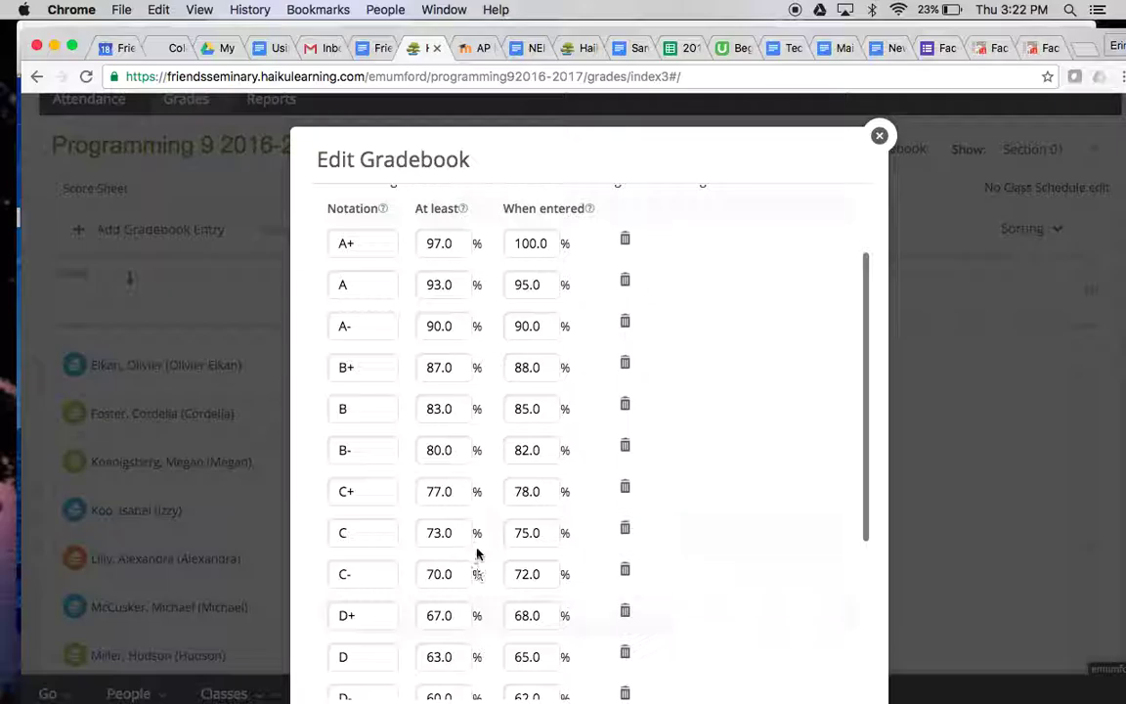
pyautogui.scroll(-5, 442, 547)
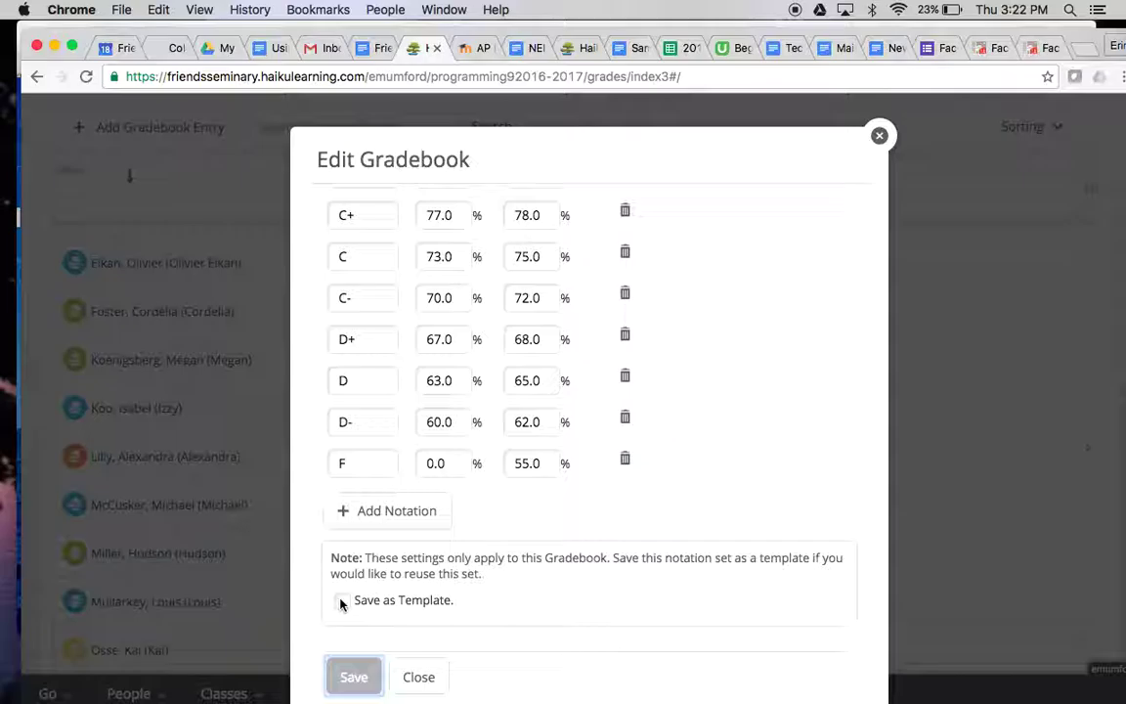
pyautogui.scroll(10, 489, 584)
pyautogui.scroll(-10, 492, 585)
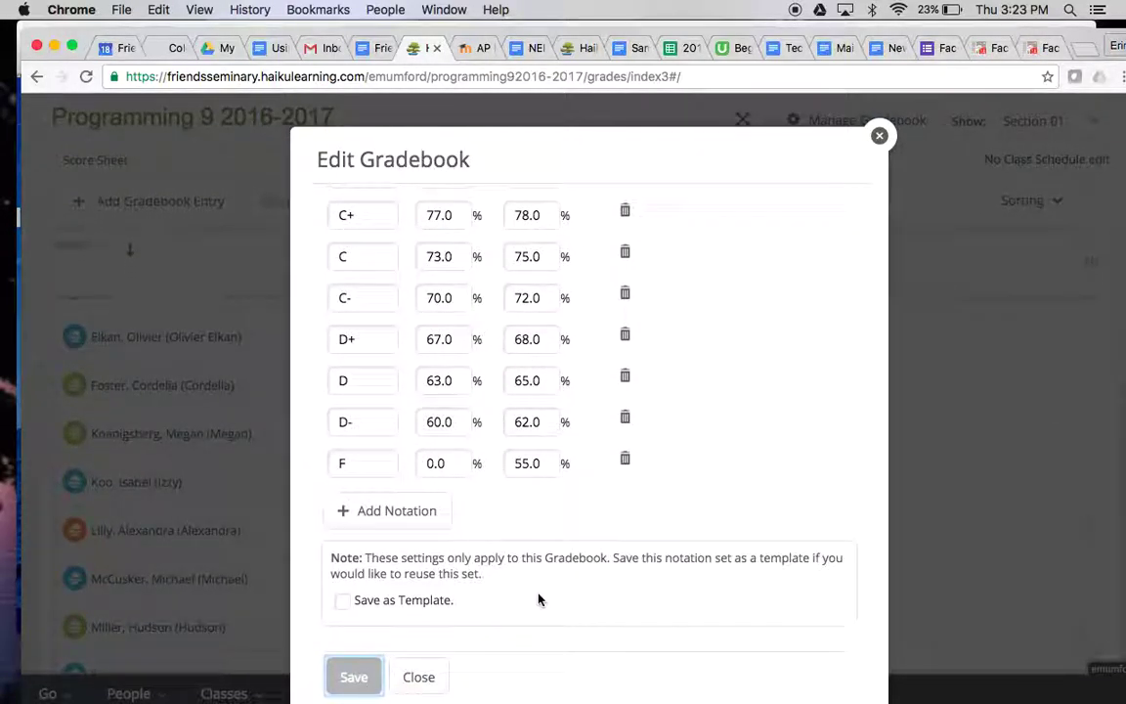
pyautogui.scroll(10, 538, 599)
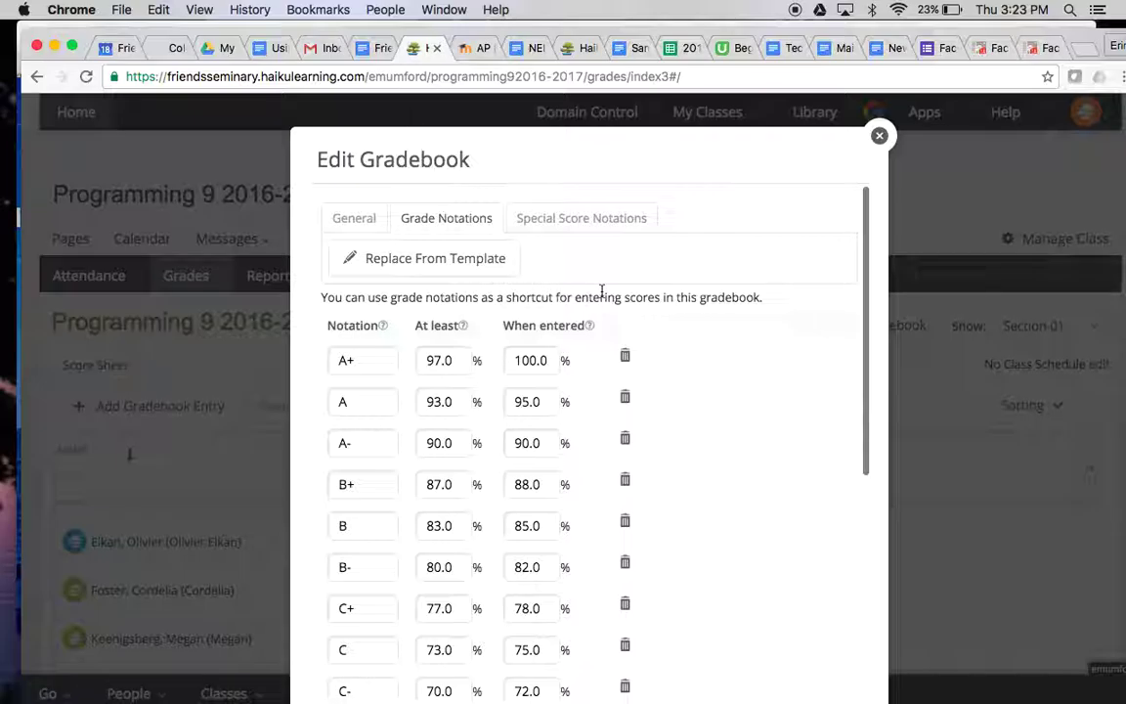
pyautogui.scroll(-10, 600, 293)
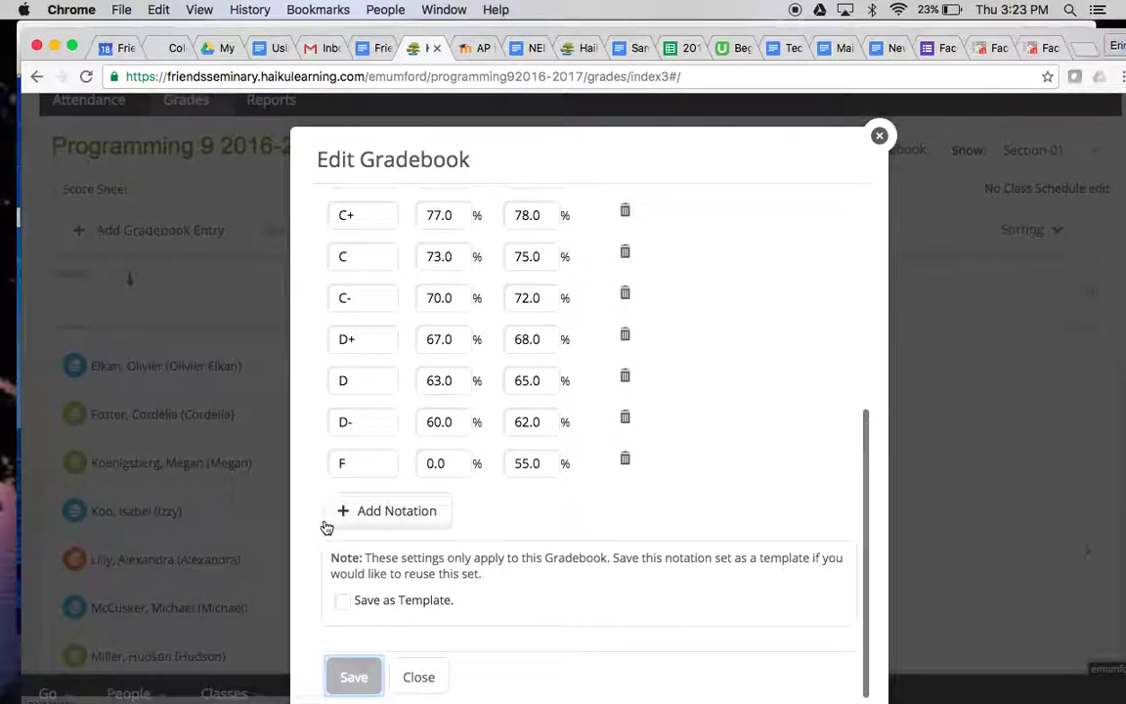
pyautogui.click(342, 600)
pyautogui.click(350, 683)
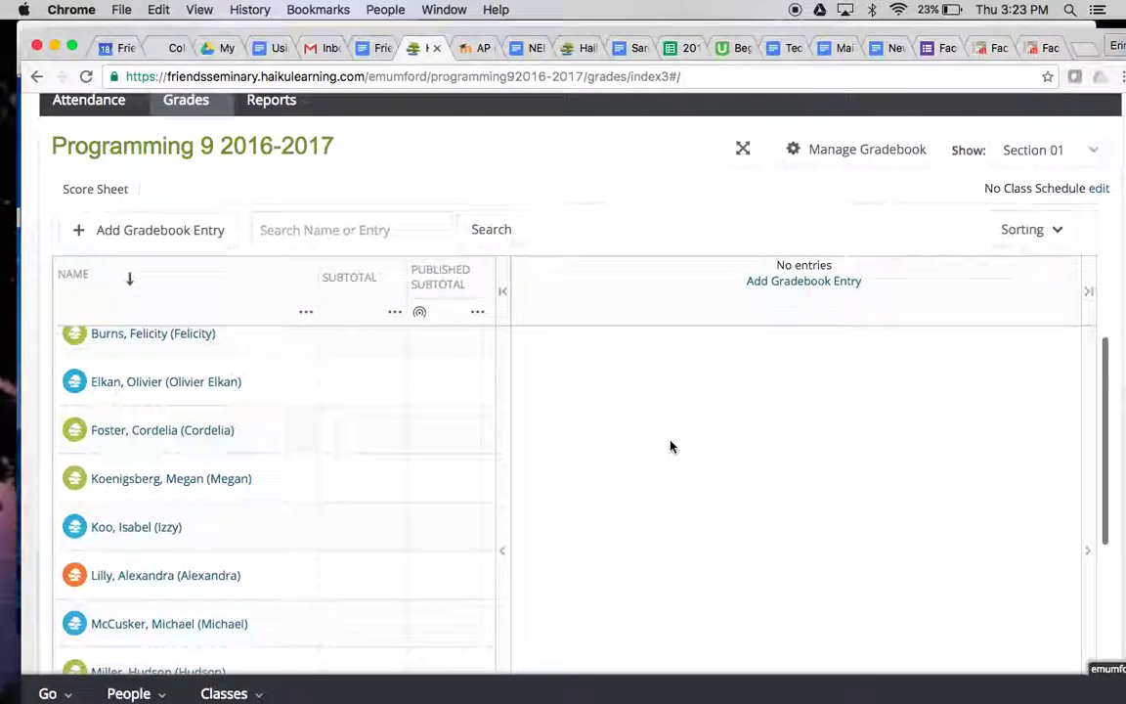
pyautogui.scroll(4, 671, 446)
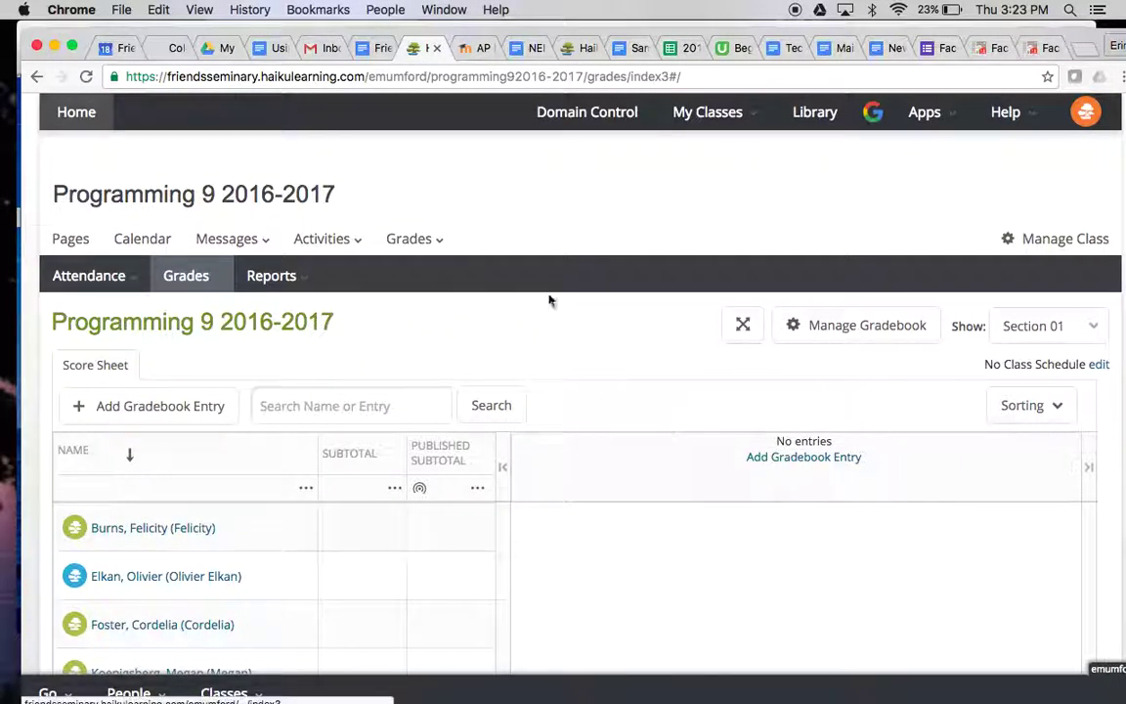